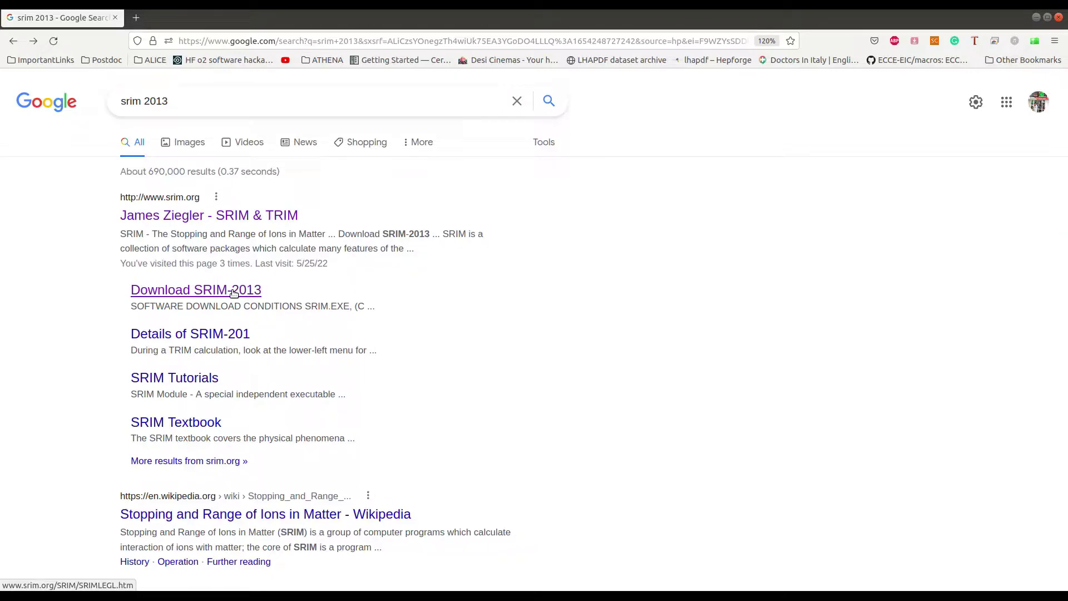
- Open the Download SRIM-2013 page from the search results and review the download options and installation instructions
click(234, 291)
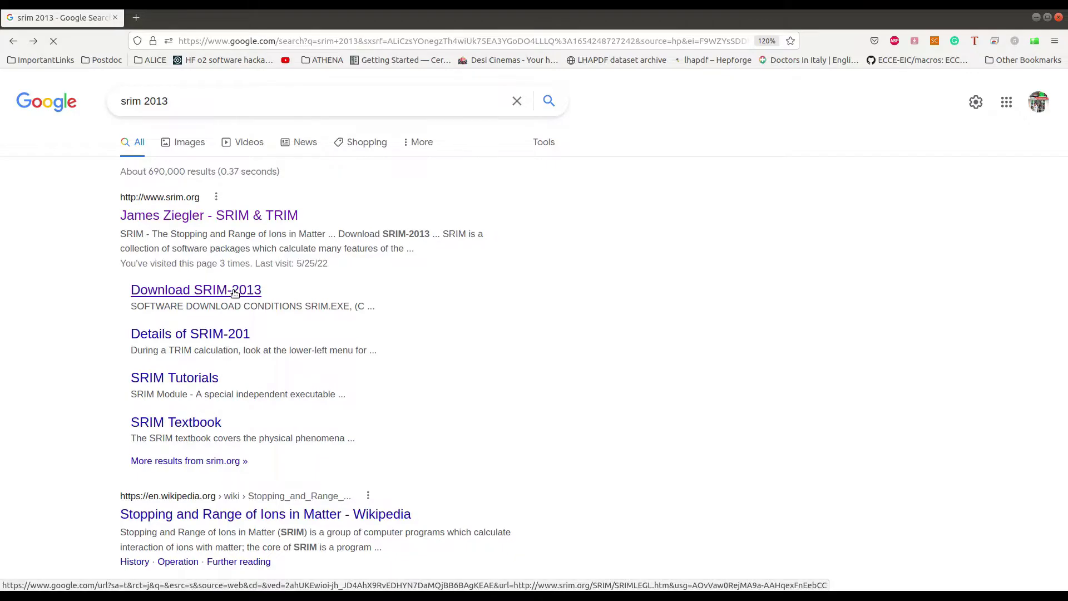
scroll(796, 328, down, 3)
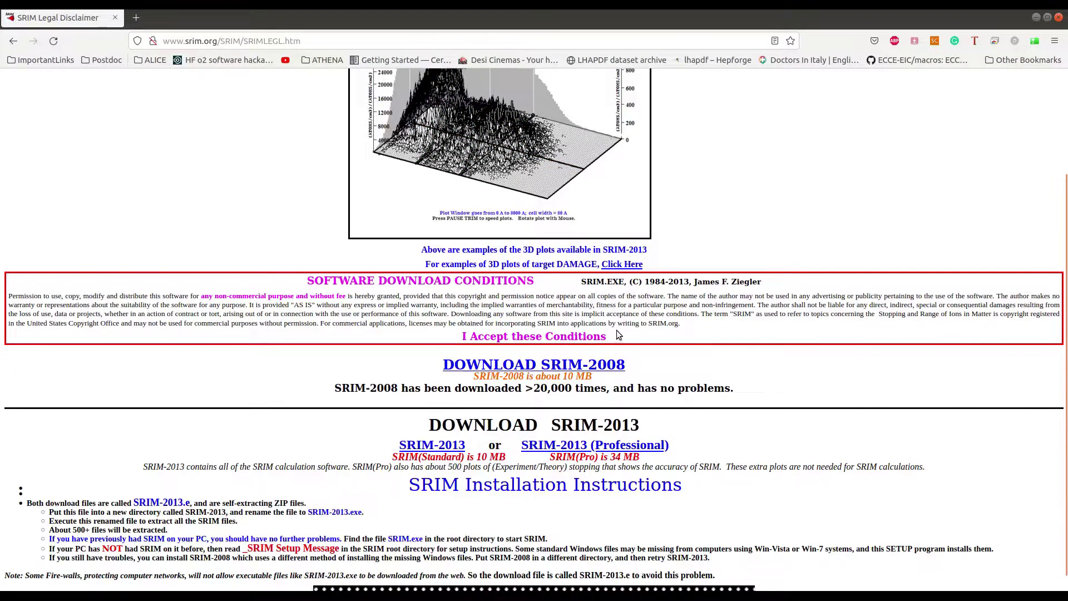
scroll(620, 331, up, 2)
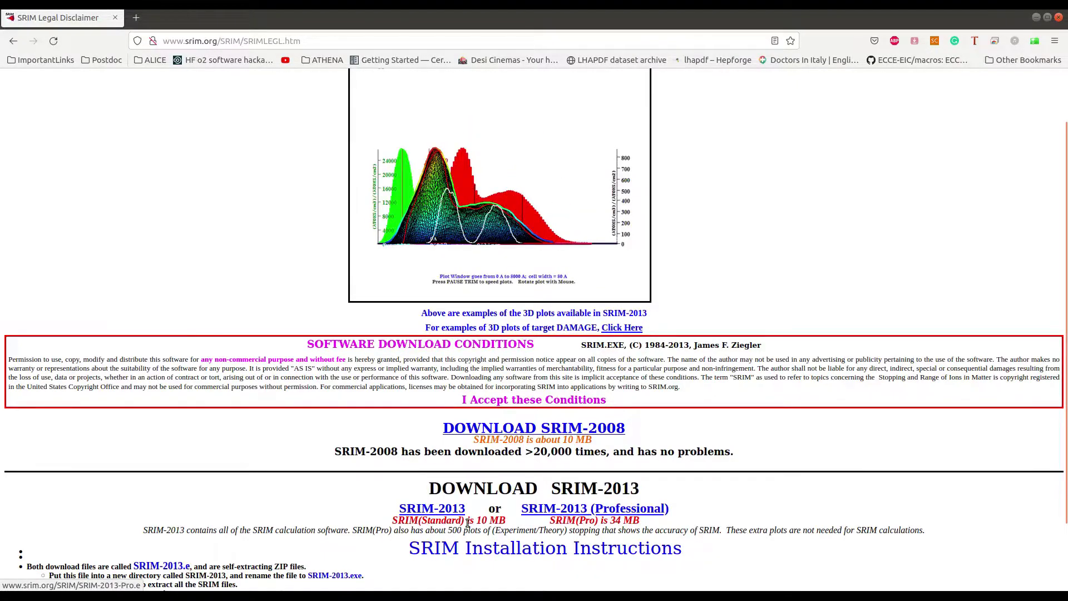
scroll(467, 523, down, 2)
drag(131, 502, 188, 502)
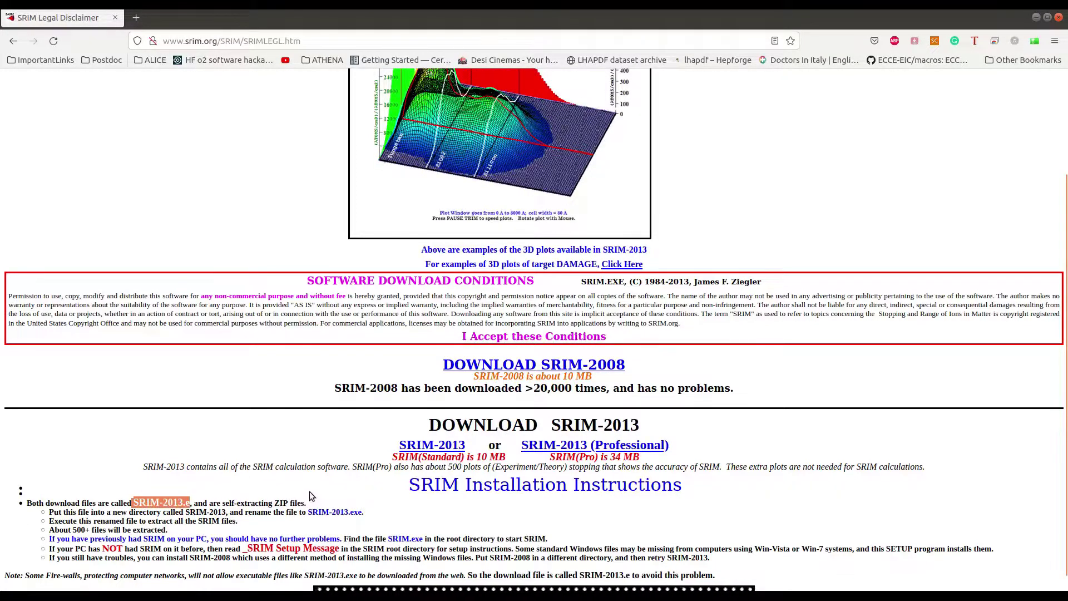
- Switch to the file manager and rename the downloaded SRIM-2013-Pro.e file in Documents/SRIM as SRIM-2013-Pro.exe
mouse_move(239, 587)
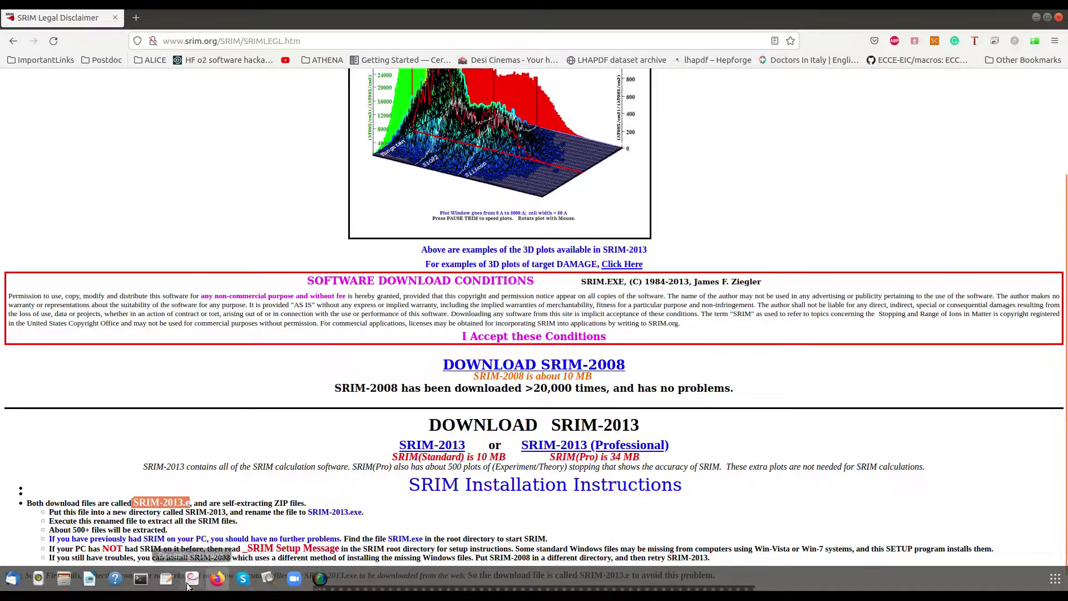
click(64, 579)
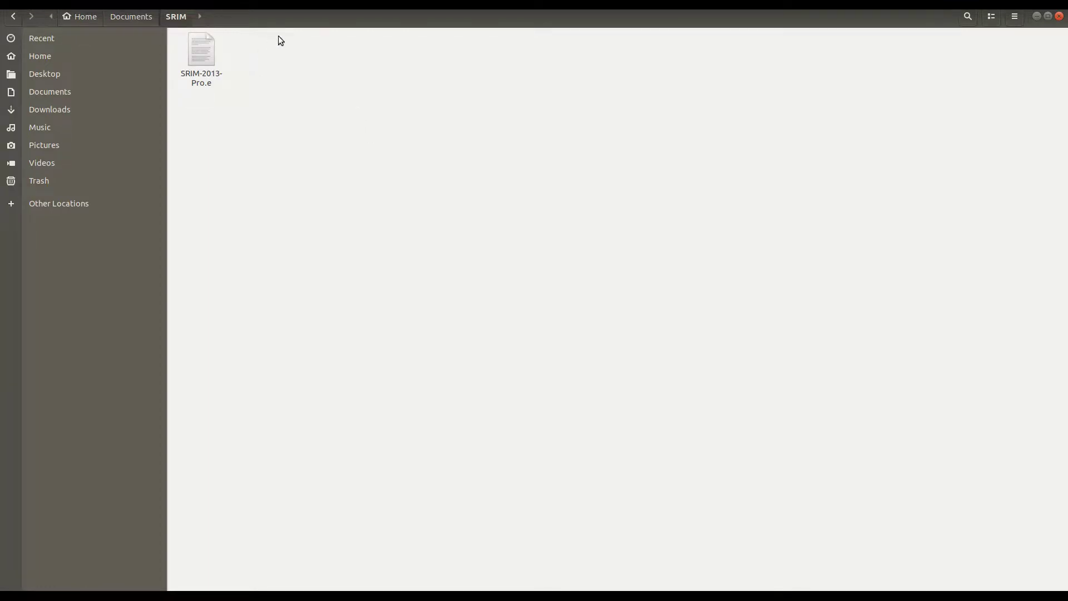
right_click(206, 59)
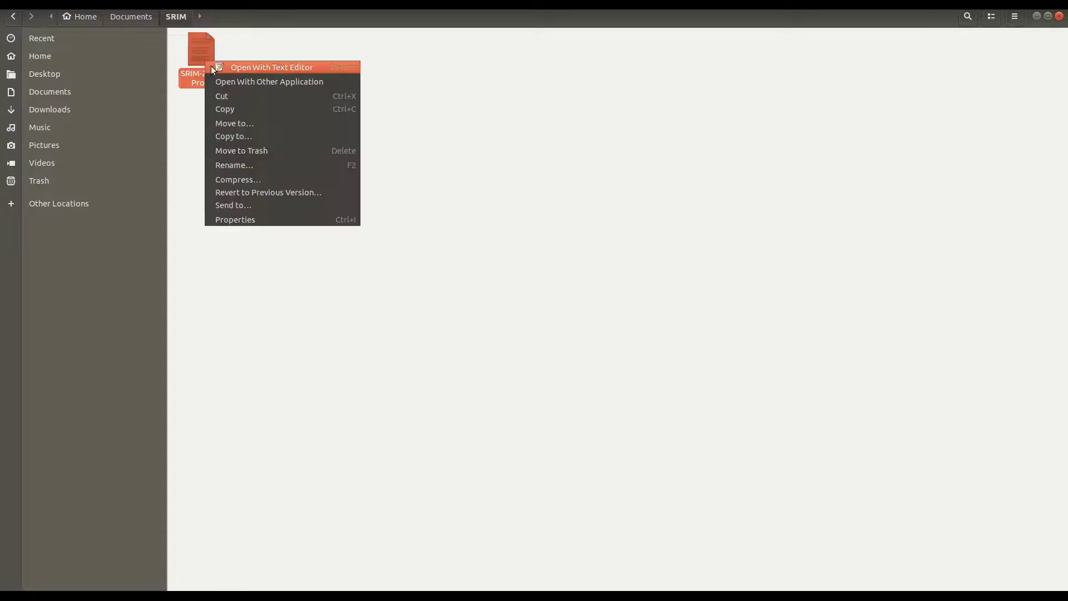
click(230, 165)
click(226, 126)
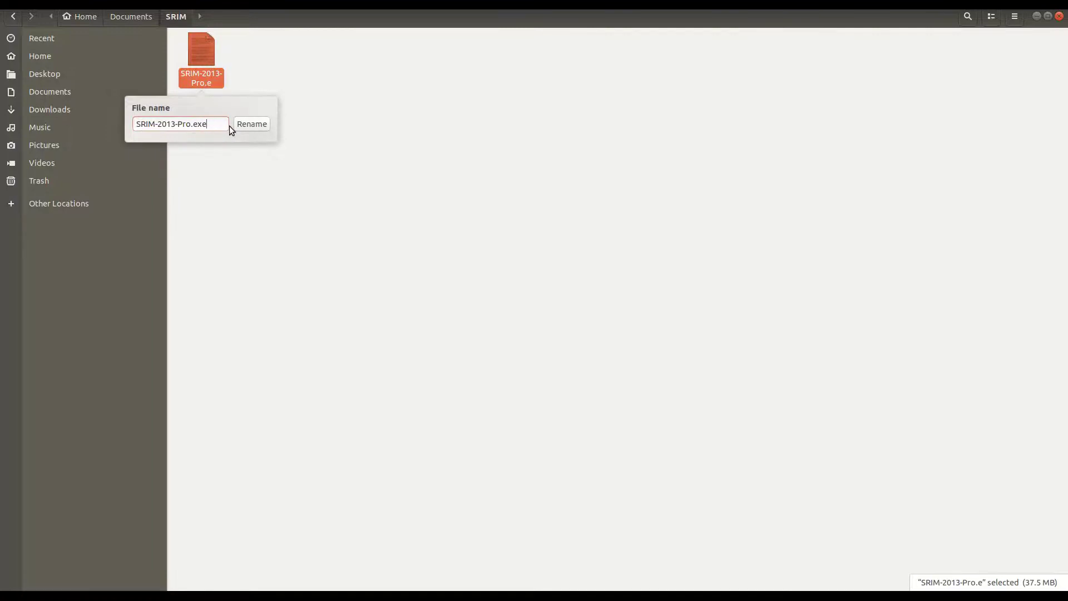
key(Return)
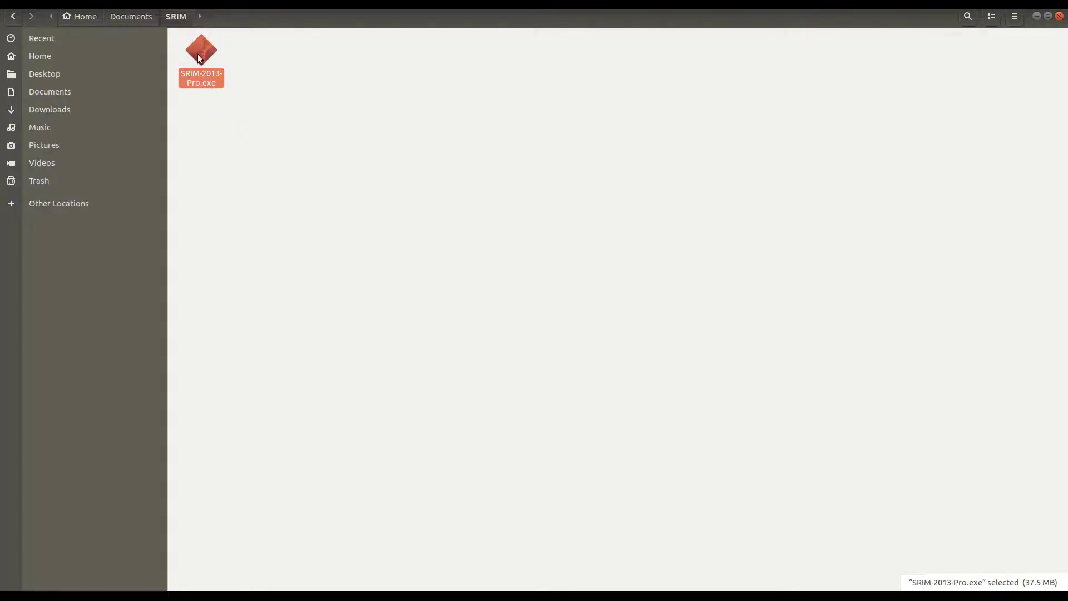
- Extract SRIM-2013-Pro.exe into the current SRIM folder and dismiss the extraction dialog
click(262, 75)
click(205, 55)
right_click(205, 55)
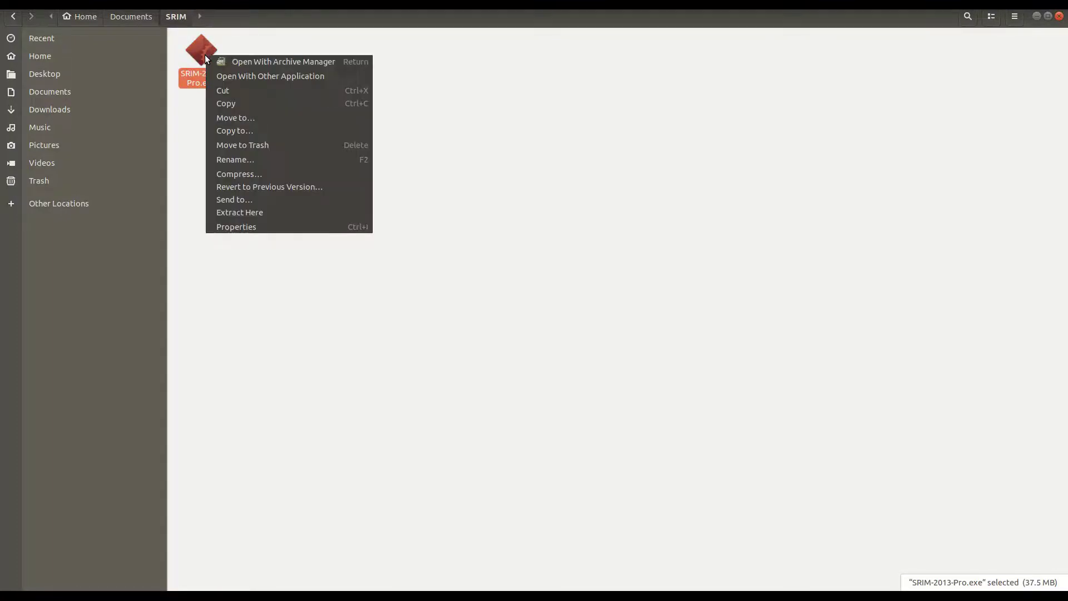
click(253, 212)
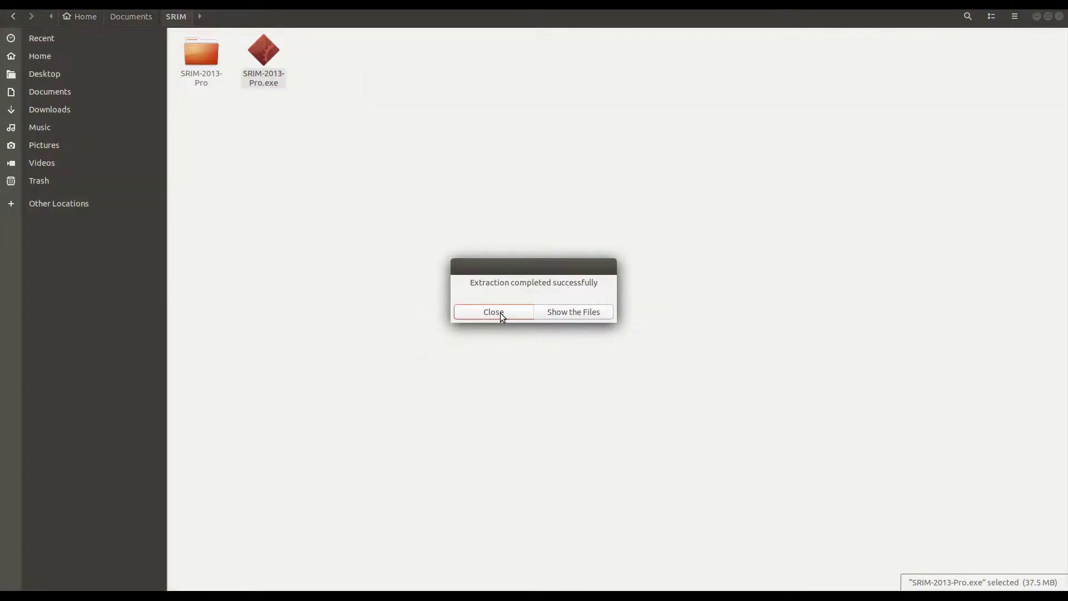
click(500, 313)
click(289, 181)
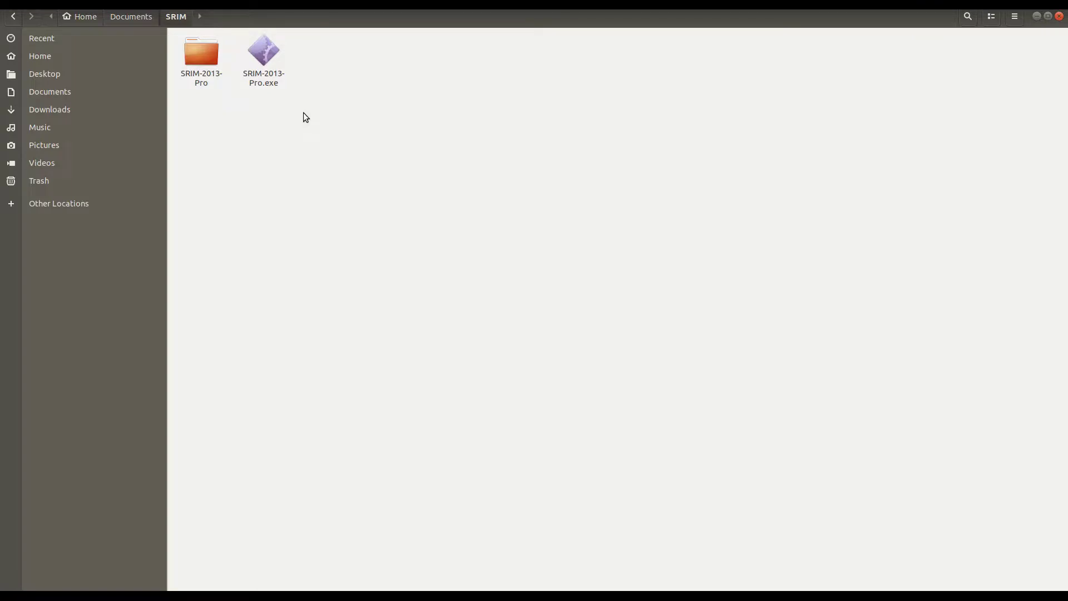
- Open a maximized terminal in the extracted SRIM-2013-Pro folder and list its files with ls
double_click(208, 63)
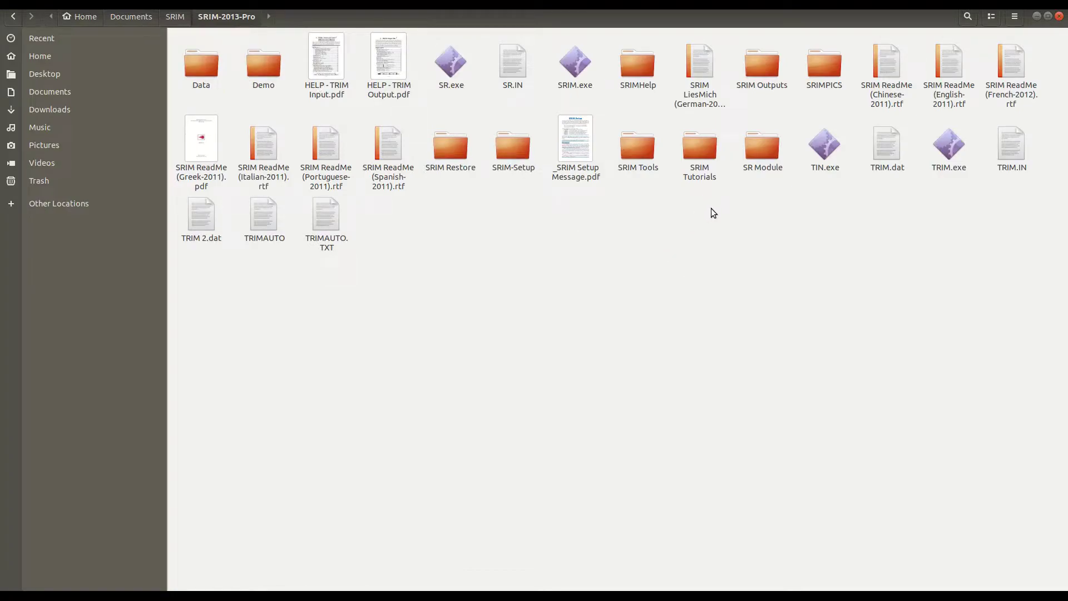
right_click(476, 283)
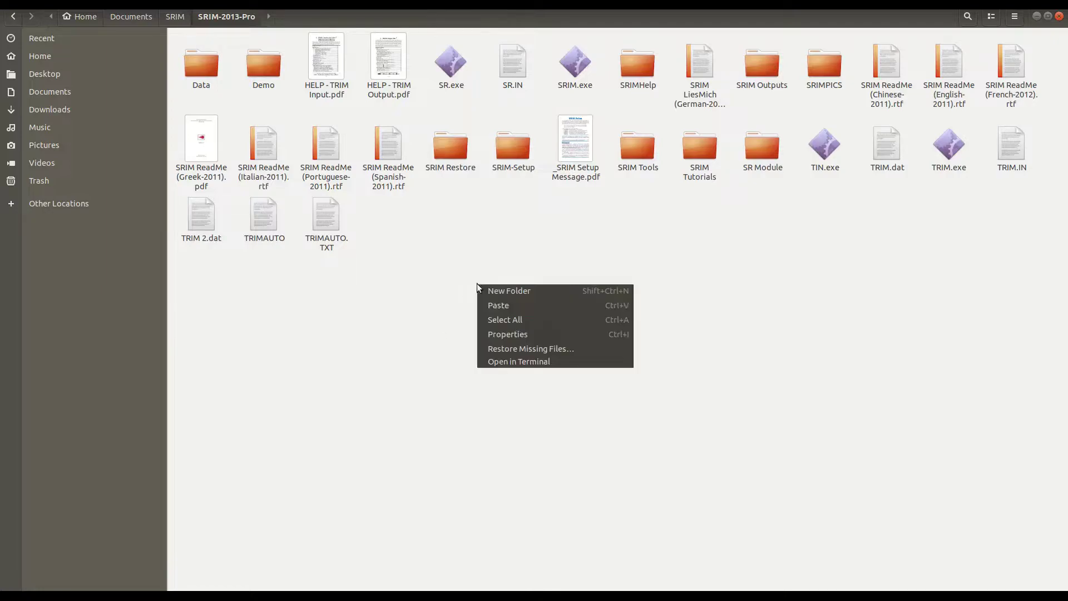
click(509, 361)
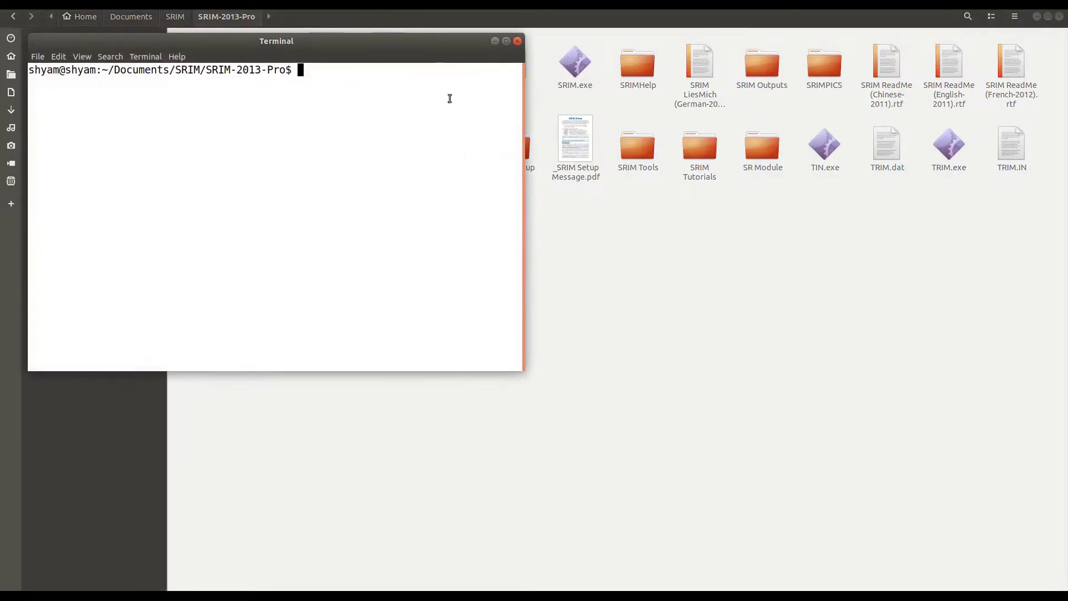
click(506, 41)
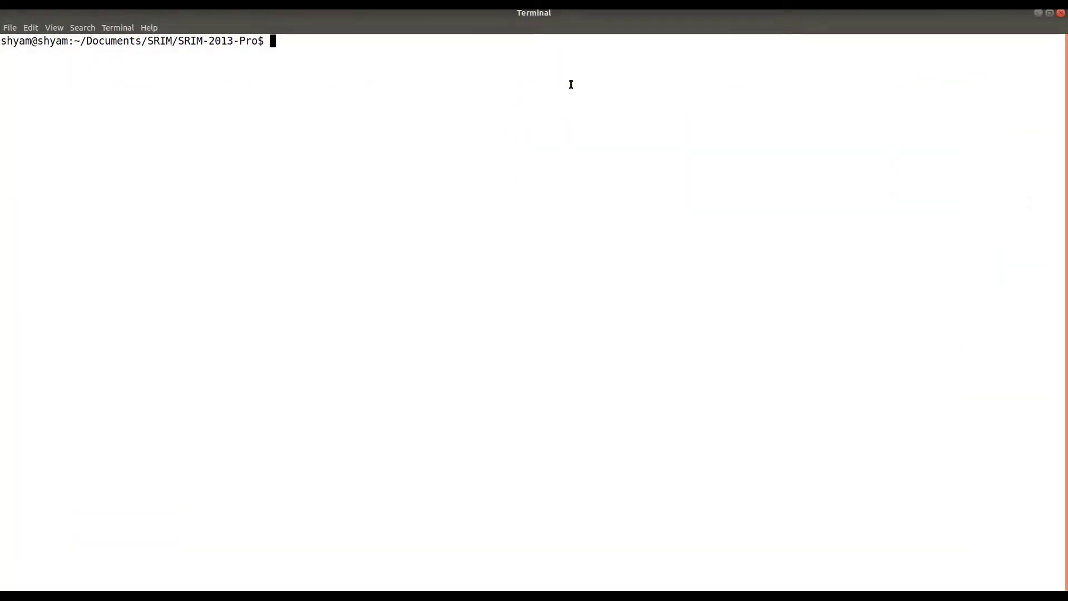
text(ls)
key(Return)
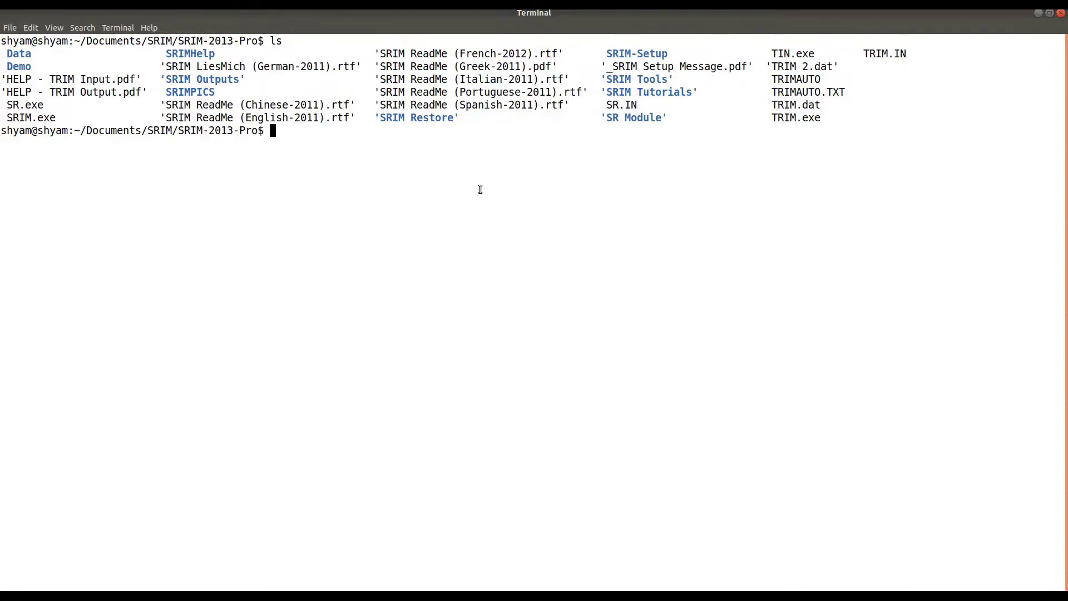
- Launch SRIM from the terminal with the command wine SRIM.exe
text(wine)
key(BackSpace)
key(BackSpace)
key(BackSpace)
text(ine-s)
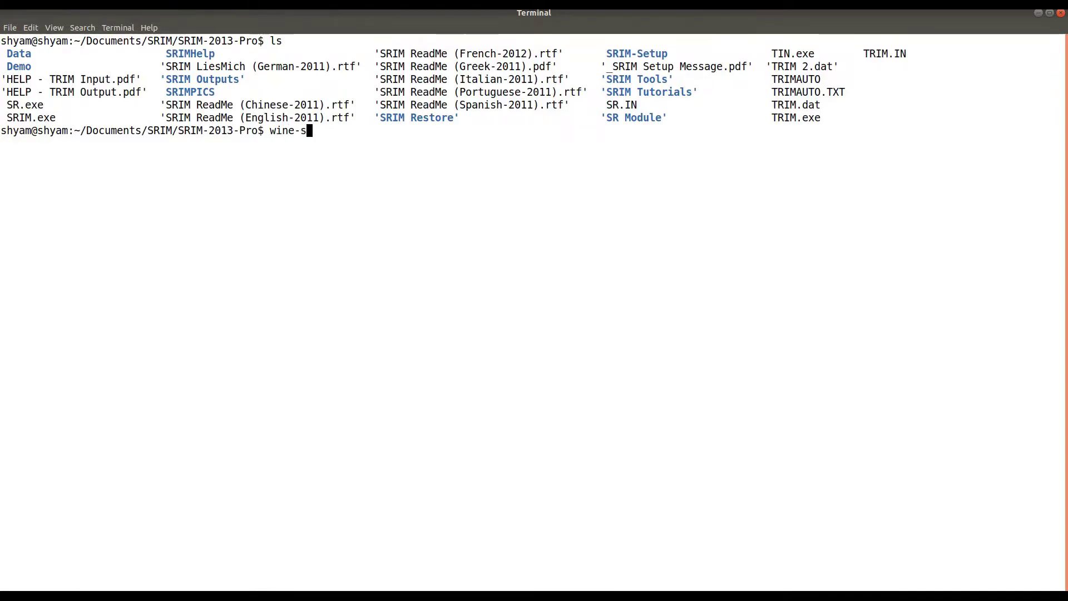
key(Tab)
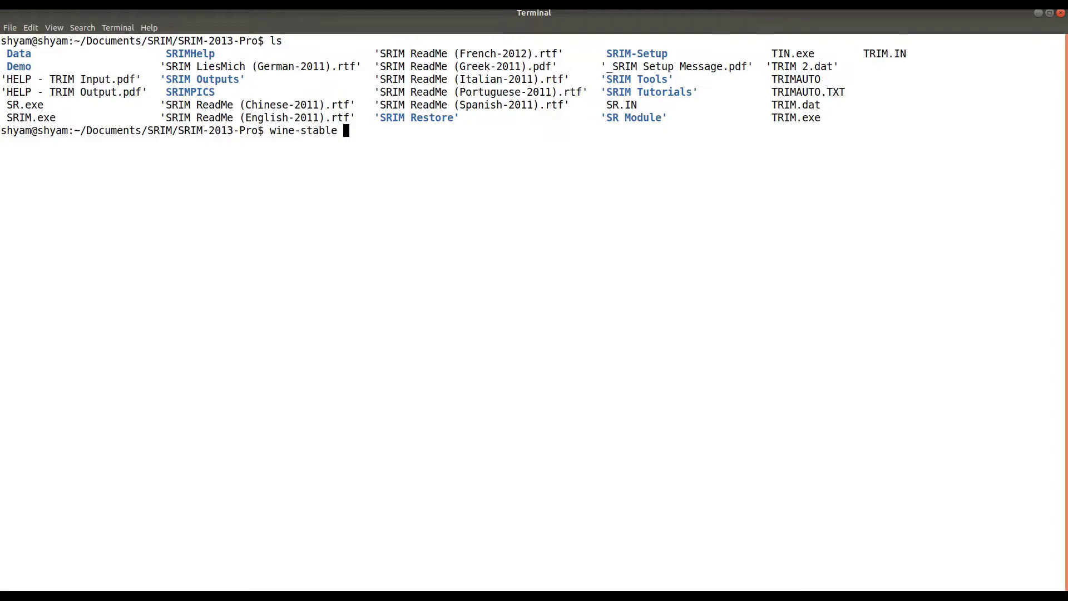
key(BackSpace)
key(BackSpace)
key(BackSpace)
key(BackSpace)
key(BackSpace)
key(BackSpace)
key(BackSpace)
key(BackSpace)
text(S)
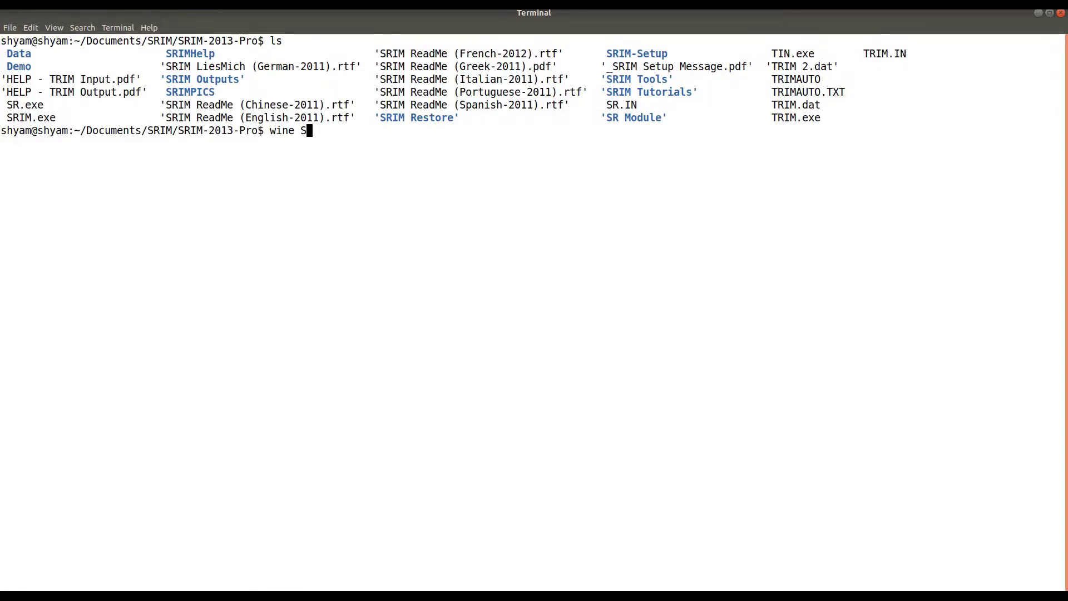
text(RIM)
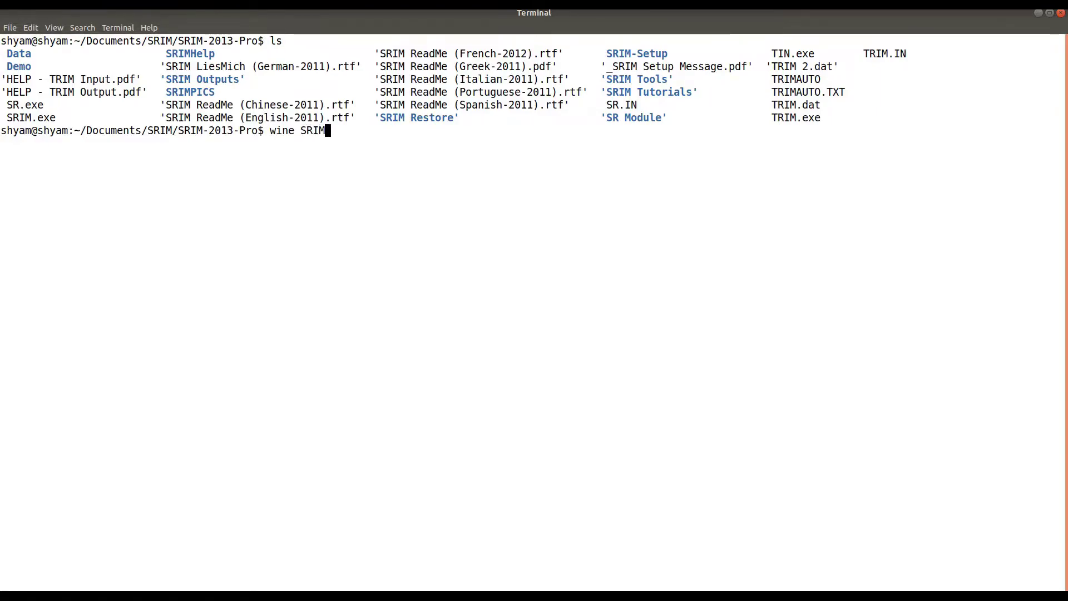
text(.)
key(Tab)
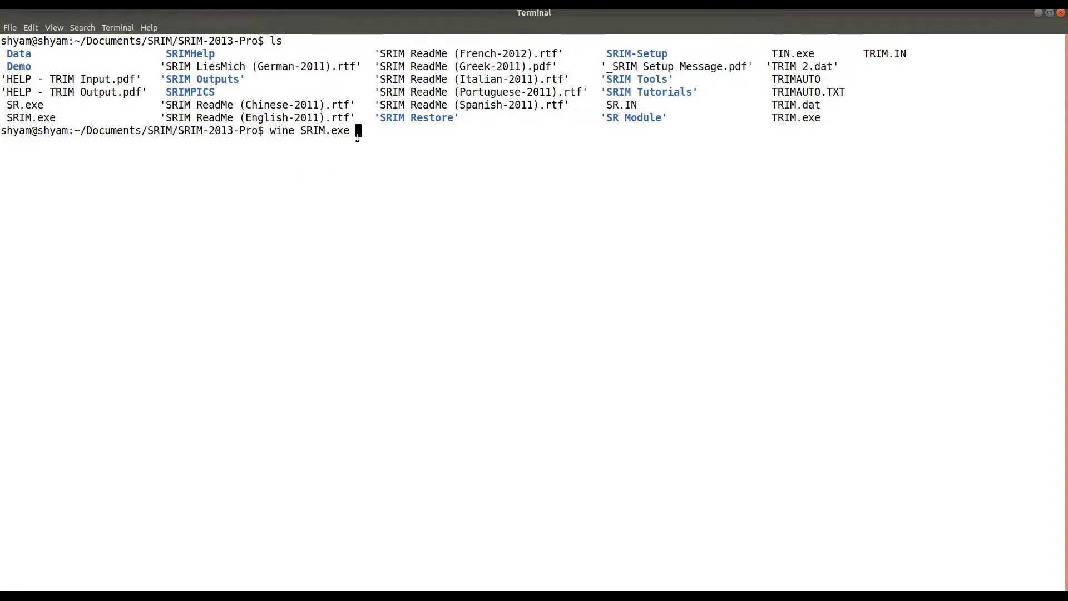
drag(350, 131, 270, 129)
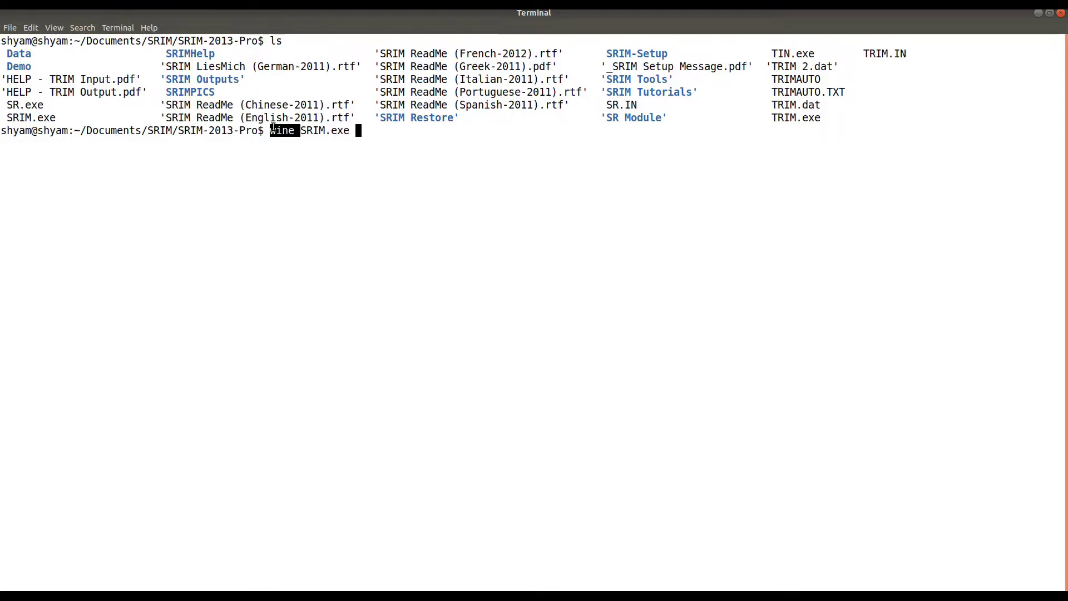
click(374, 139)
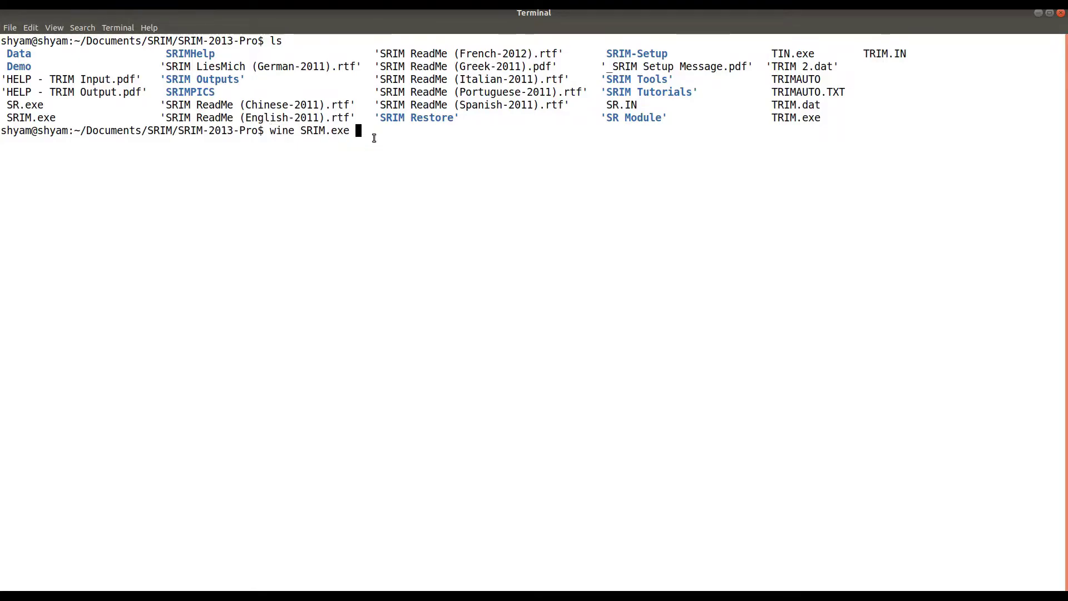
key(Return)
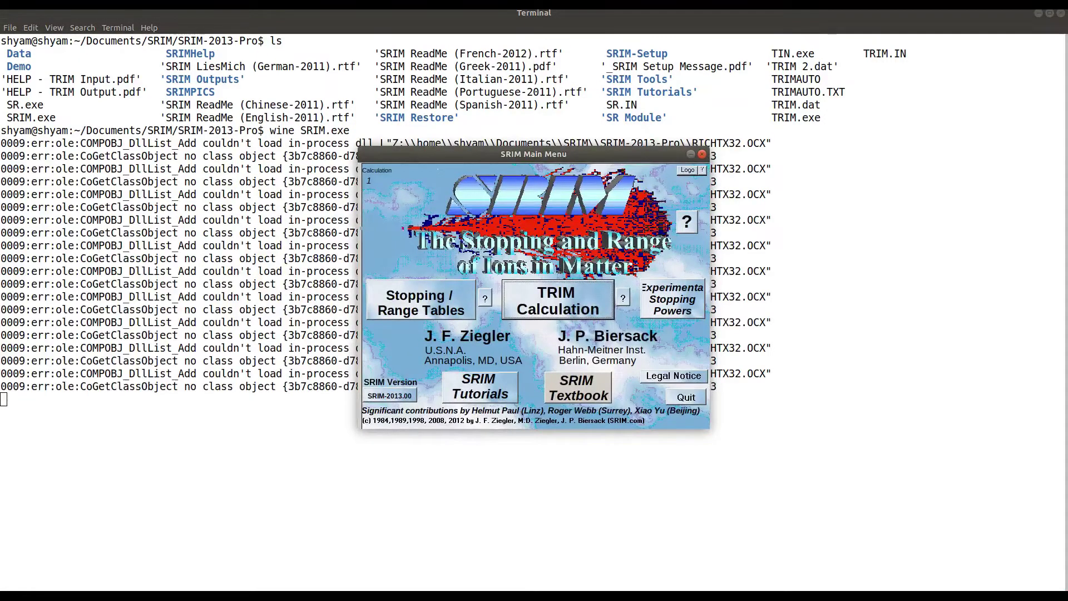
- Move the SRIM main menu aside, open the TRIM calculation setup, and load the B (10 keV) in SiO2/Si shallow implant demo
drag(564, 153, 877, 144)
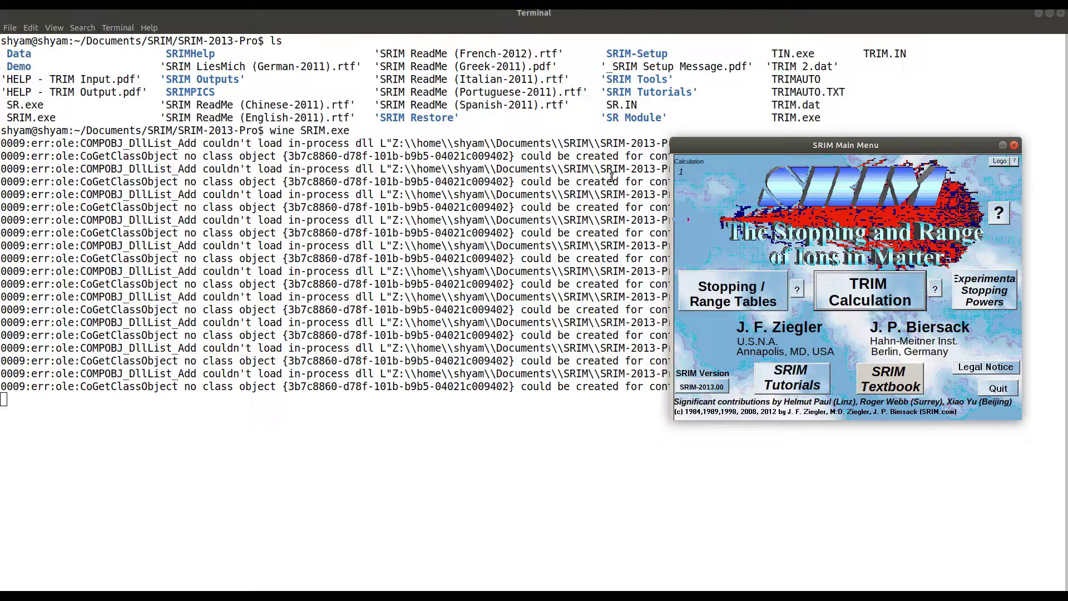
drag(805, 146, 705, 96)
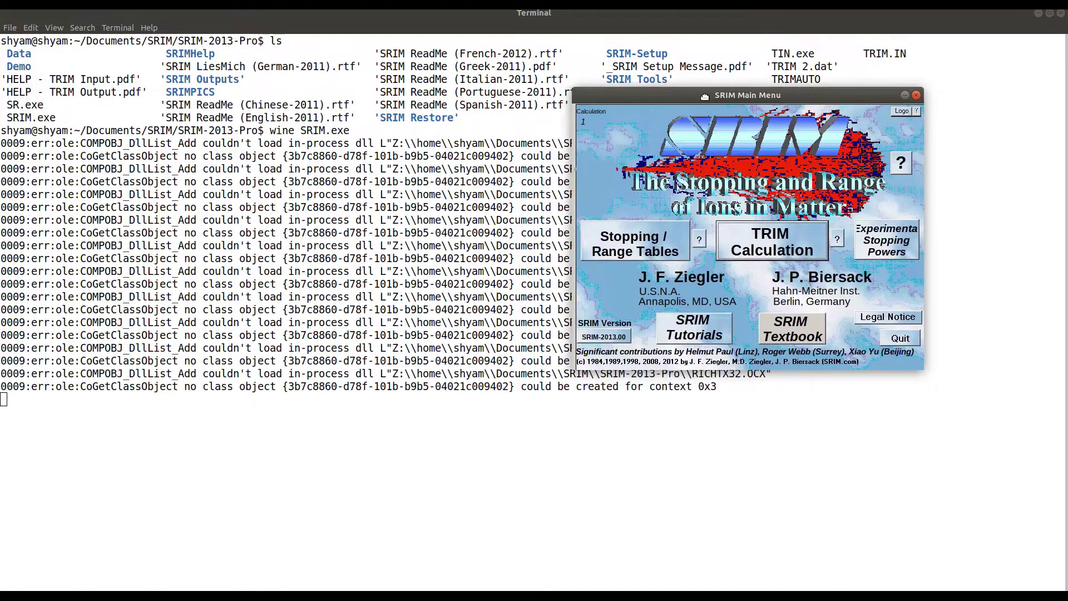
click(779, 245)
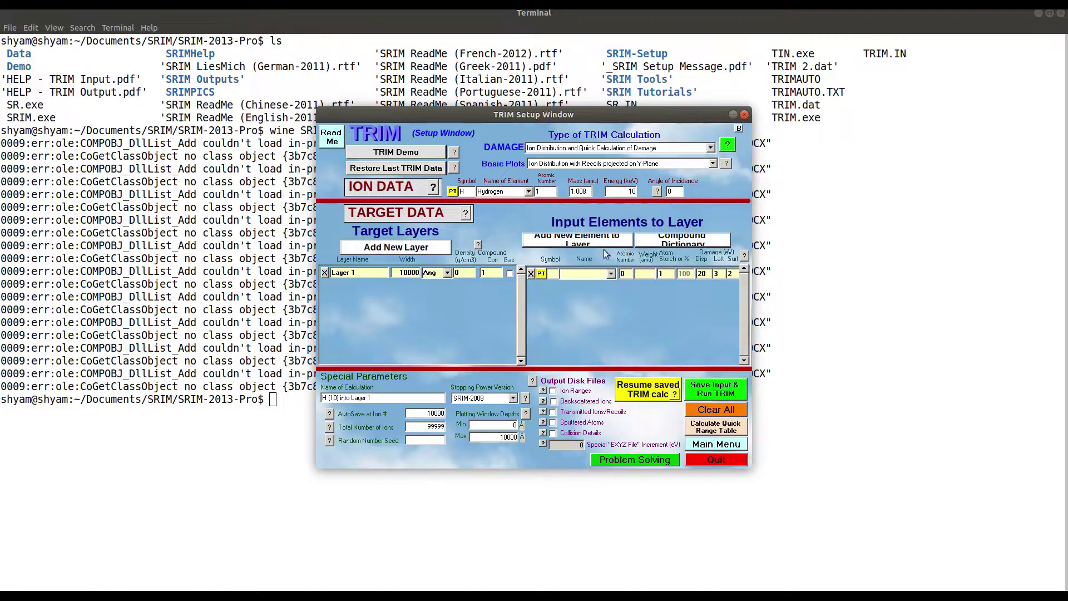
click(415, 154)
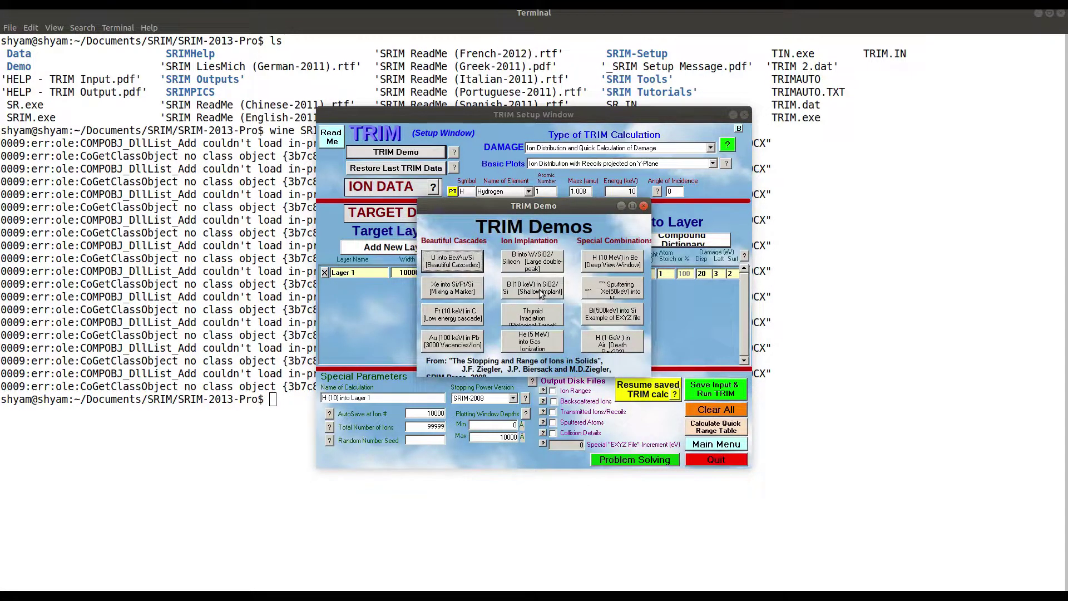
click(539, 290)
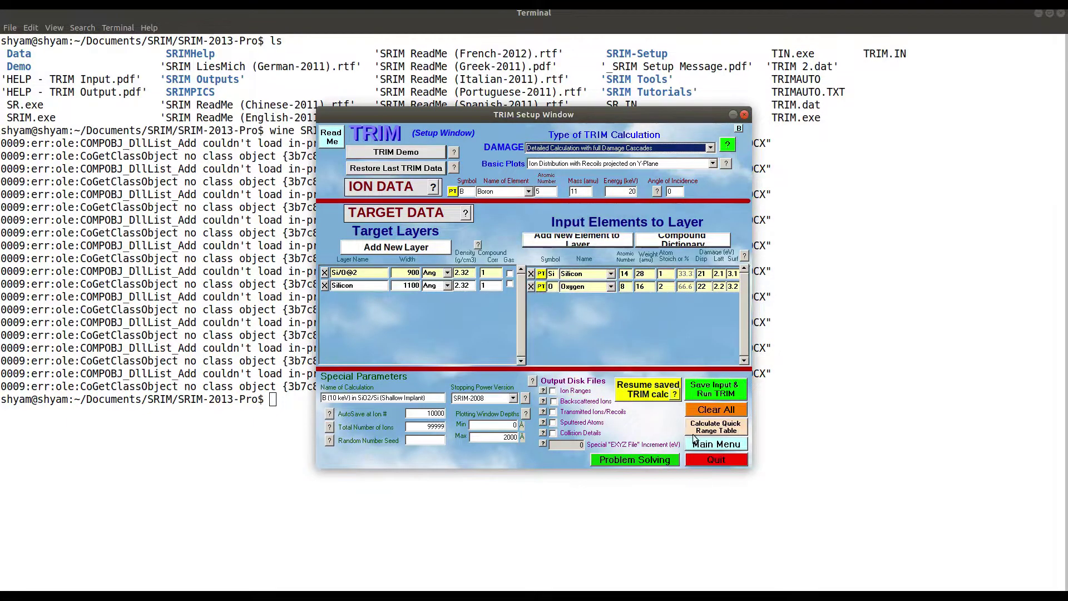
- Save the input and try to run TRIM, accepting the calculated target layer density, and close the error dialog
click(716, 390)
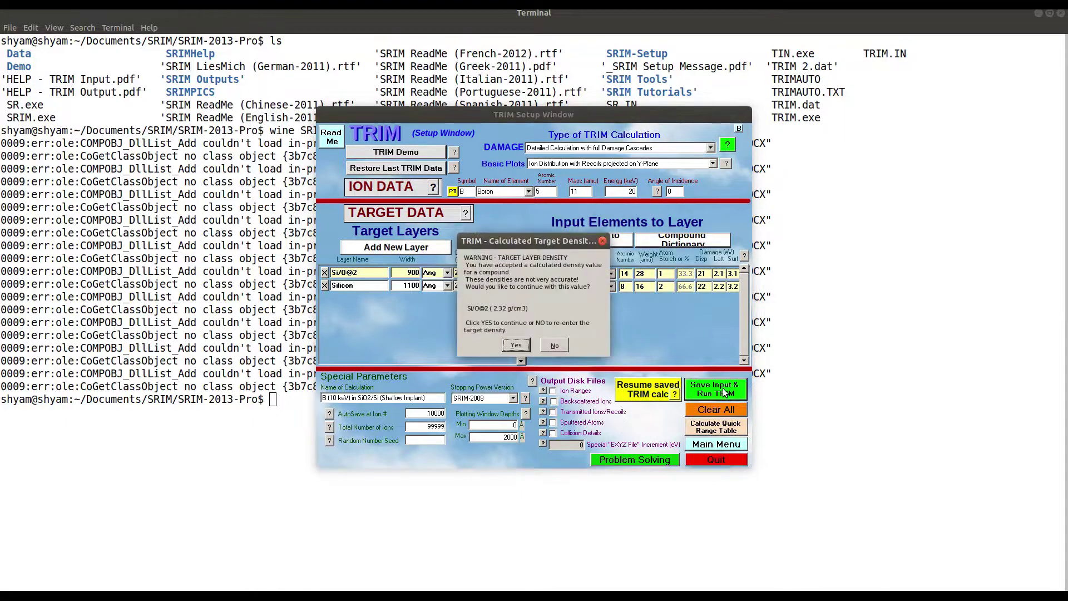
click(523, 349)
click(515, 381)
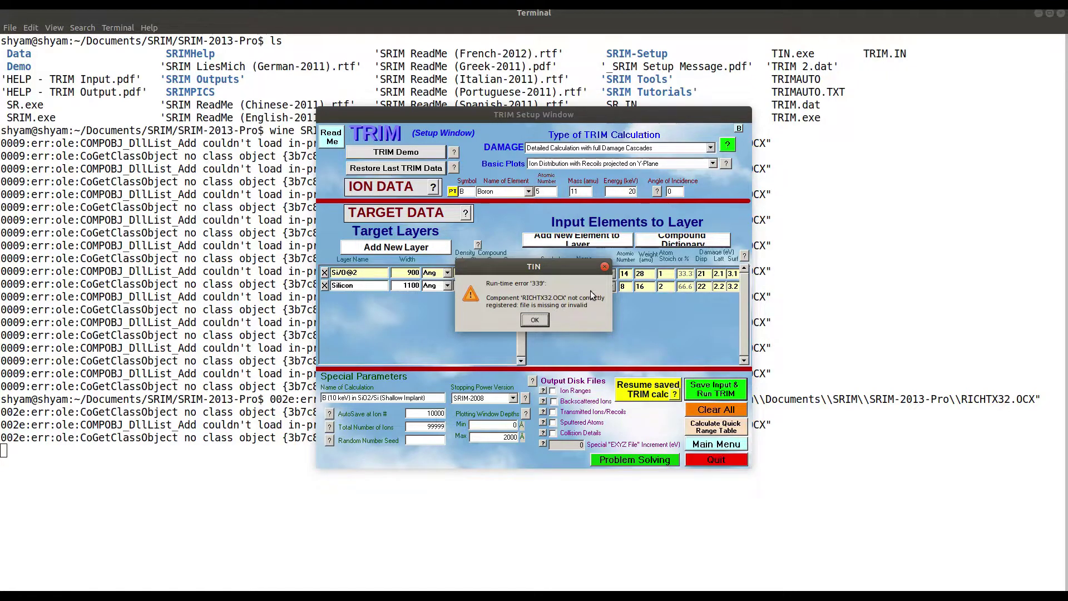
click(605, 268)
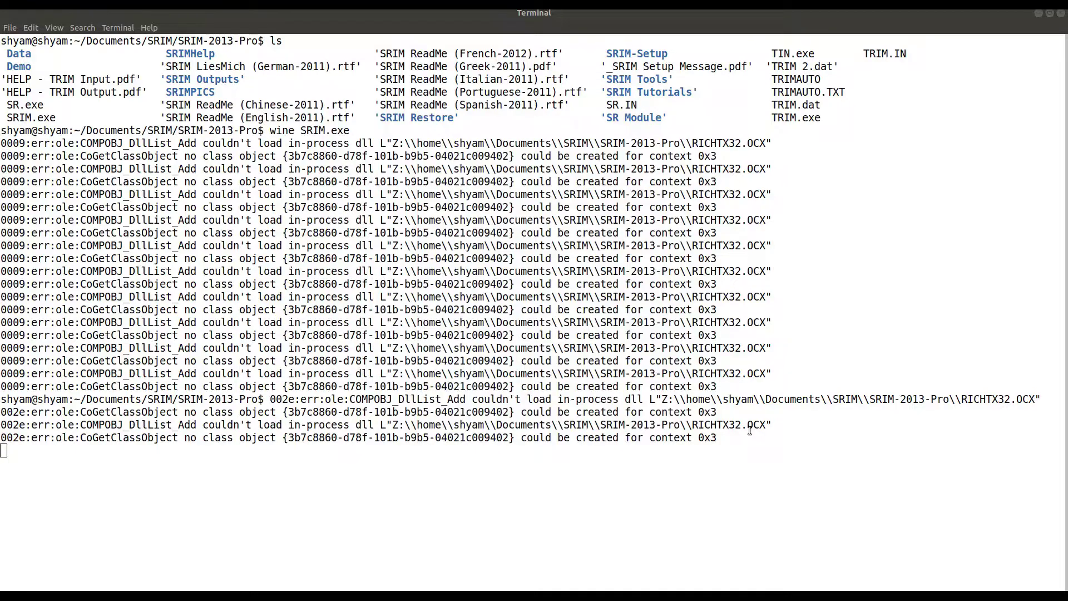
- Return the terminal to its prompt, clear its output, and list the files in the SRIM-2013-Pro folder
click(177, 529)
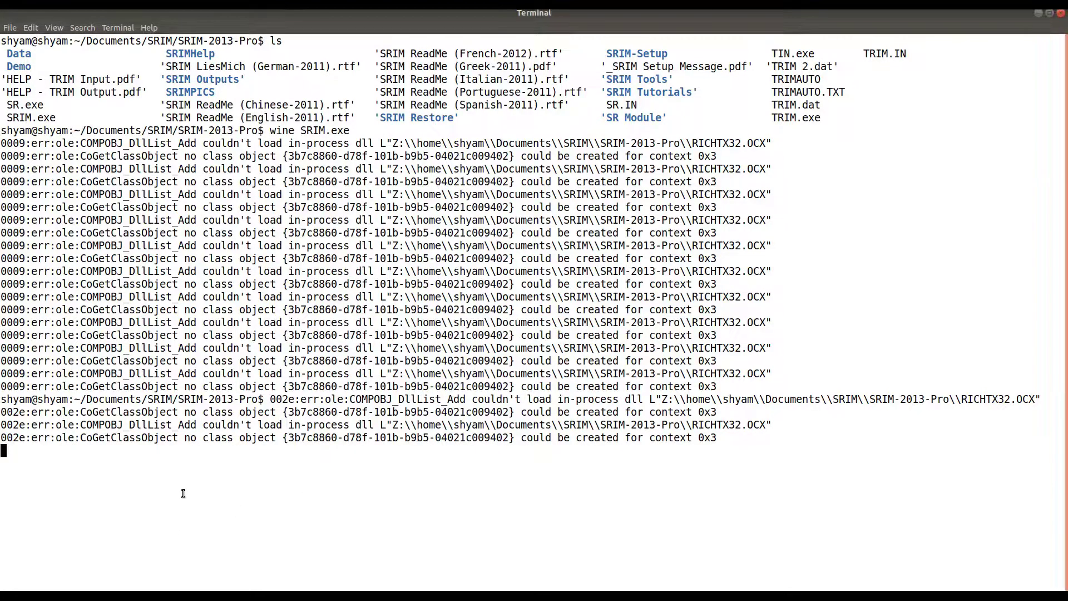
key(Return)
key(Return)
text(clear)
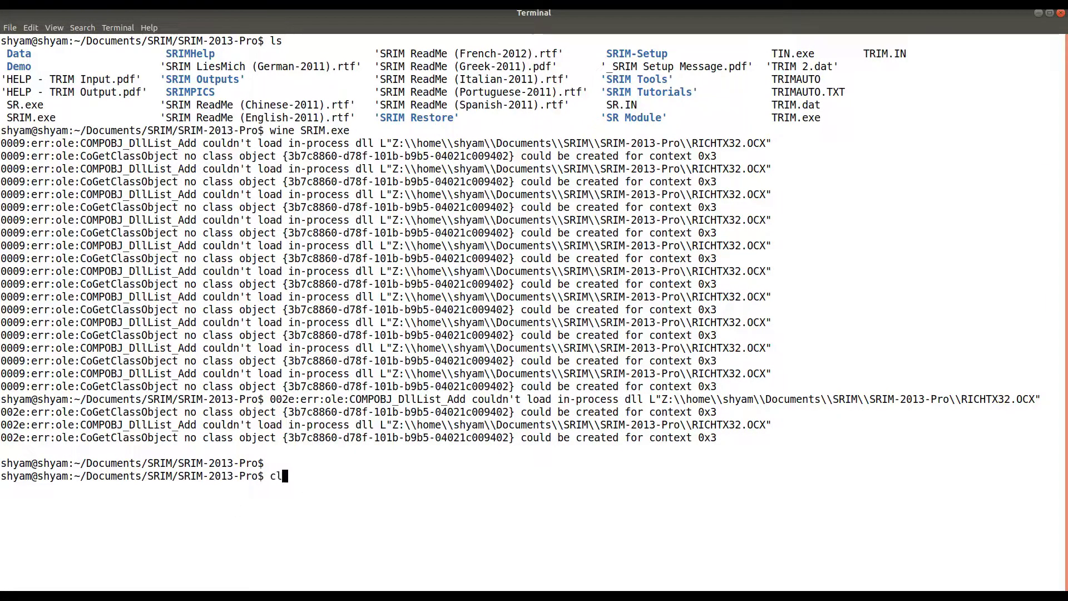
key(Return)
text(ls)
key(Return)
- Change into the SRIM-Setup folder in the terminal and list its contents with ls
text(cd )
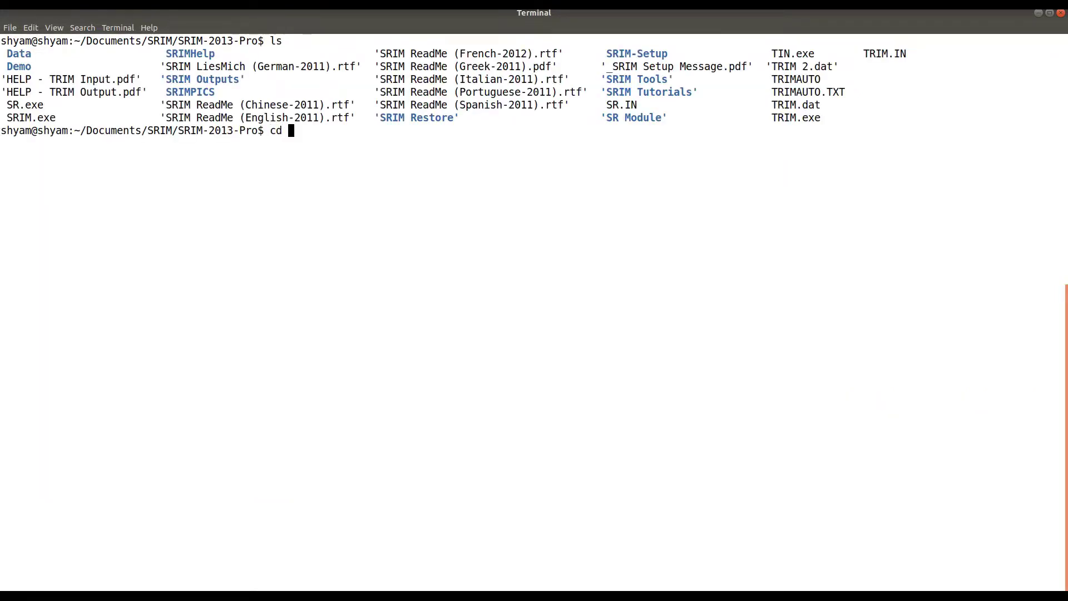
text(ST)
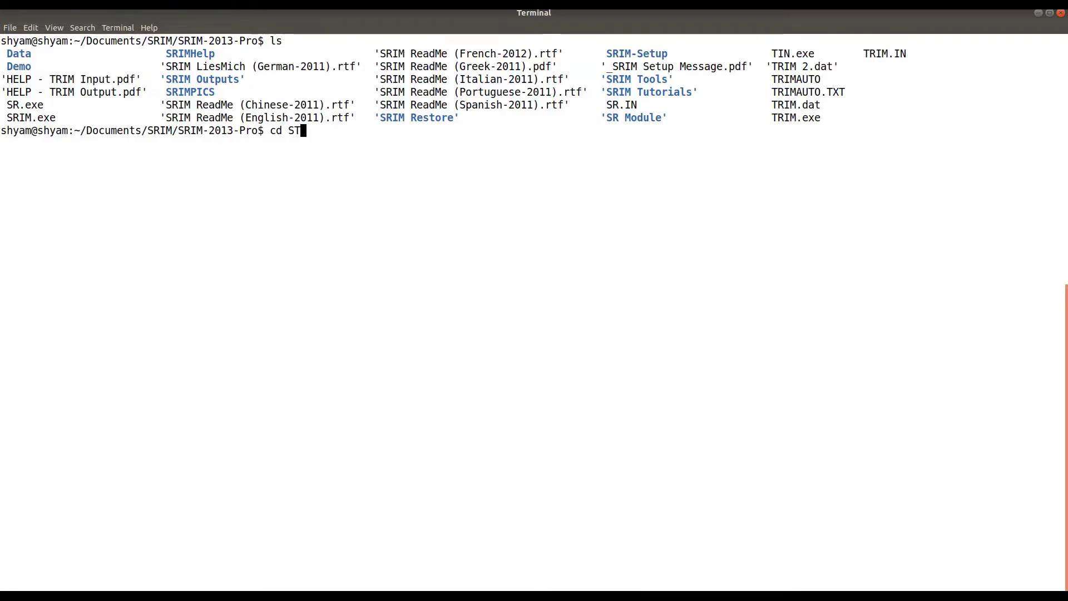
key(BackSpace)
text(RIM-)
key(Tab)
key(Return)
text(ls)
key(Return)
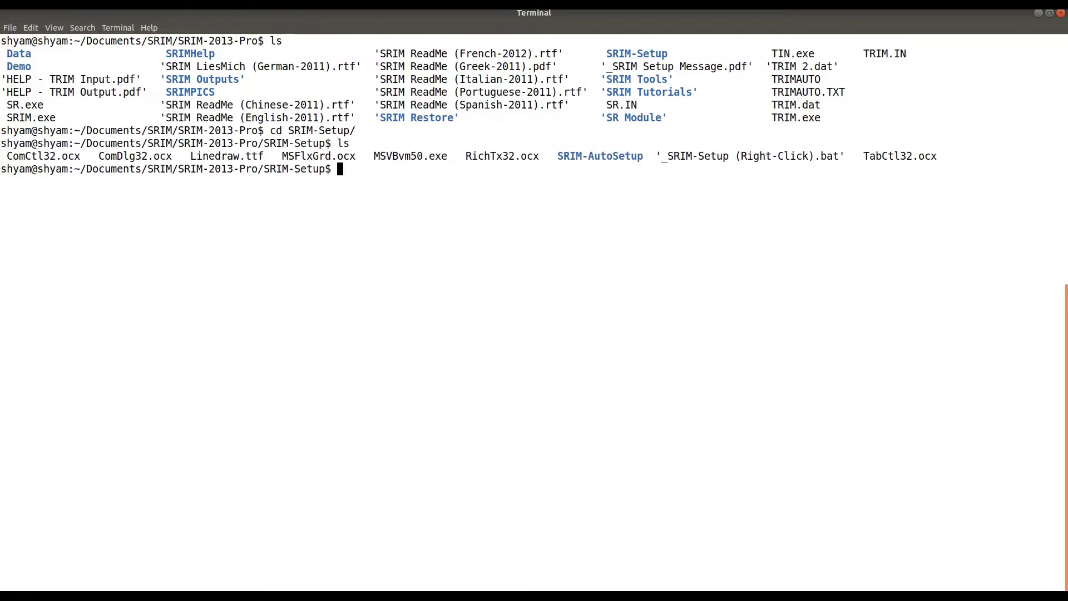
- Run wine MSVBvm50.exe from the SRIM-Setup folder and install the VB Runtime through to completion
double_click(410, 156)
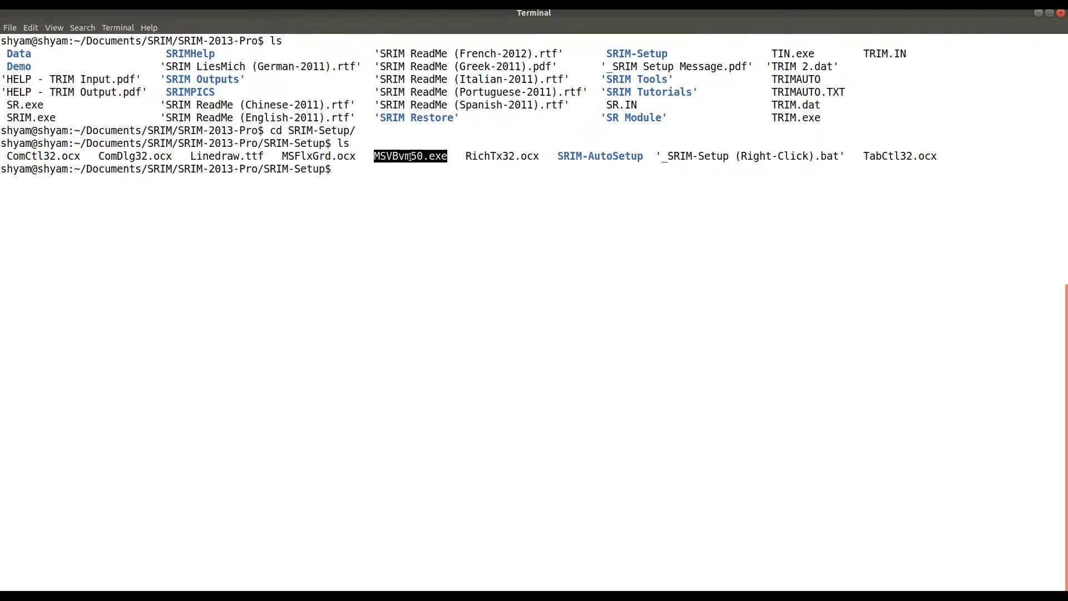
right_click(410, 157)
click(390, 160)
click(400, 184)
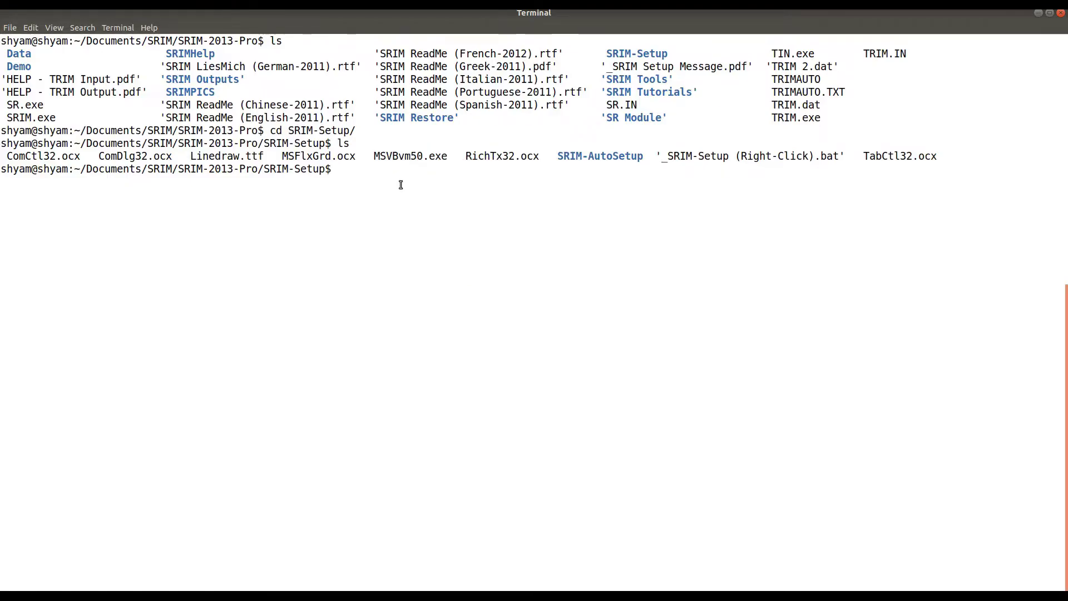
text(wine)
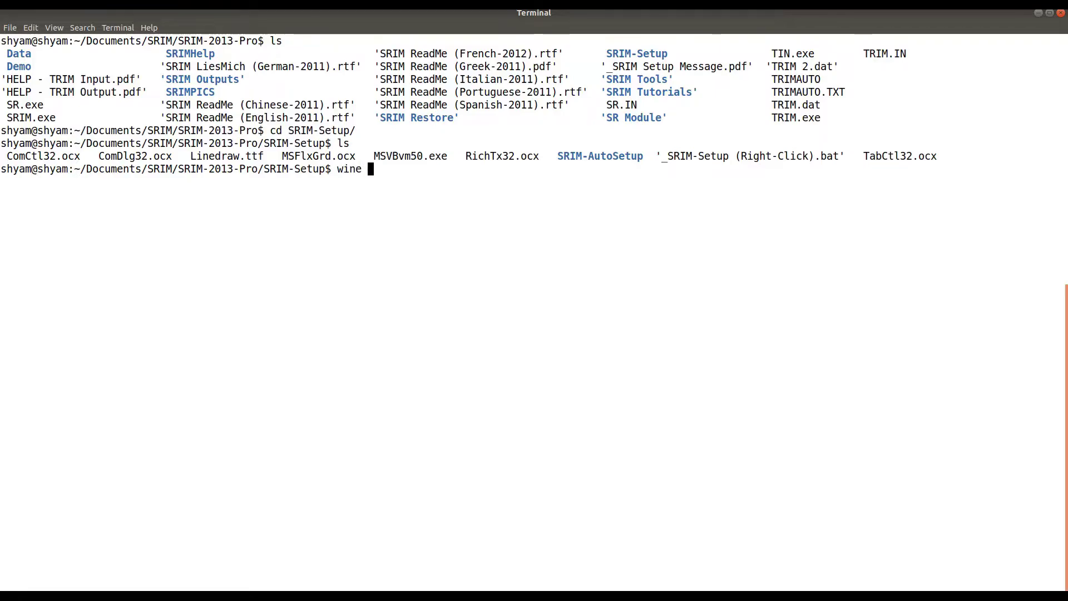
double_click(415, 157)
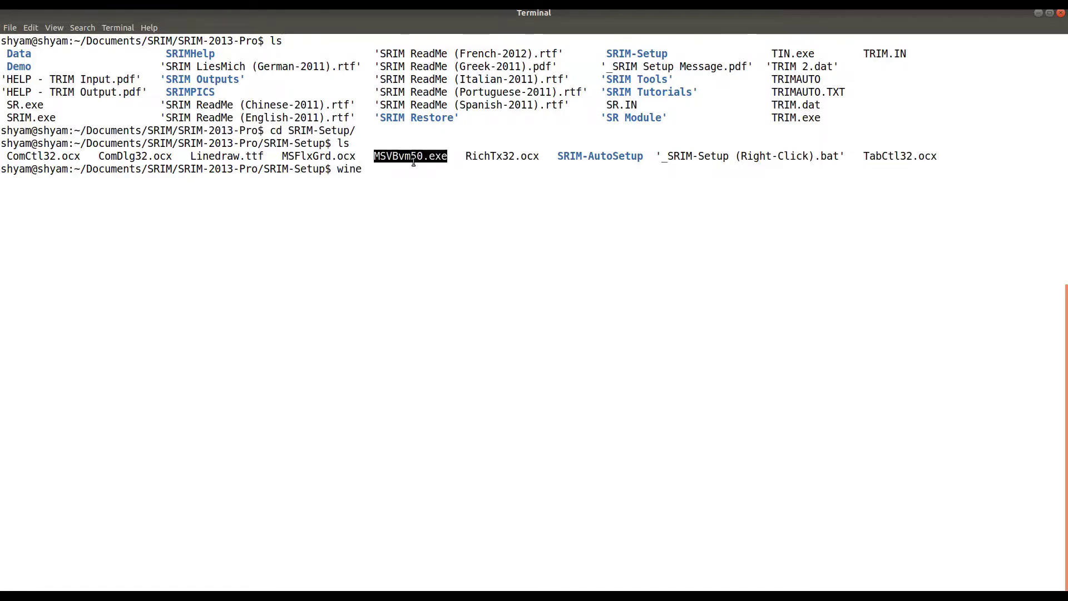
right_click(415, 161)
click(436, 184)
right_click(415, 184)
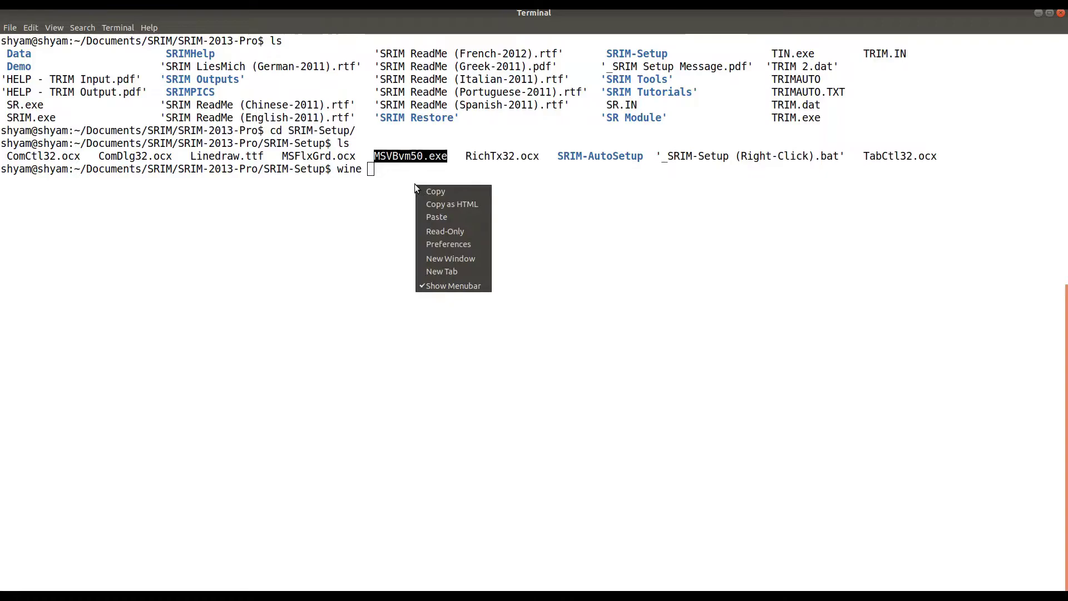
click(436, 217)
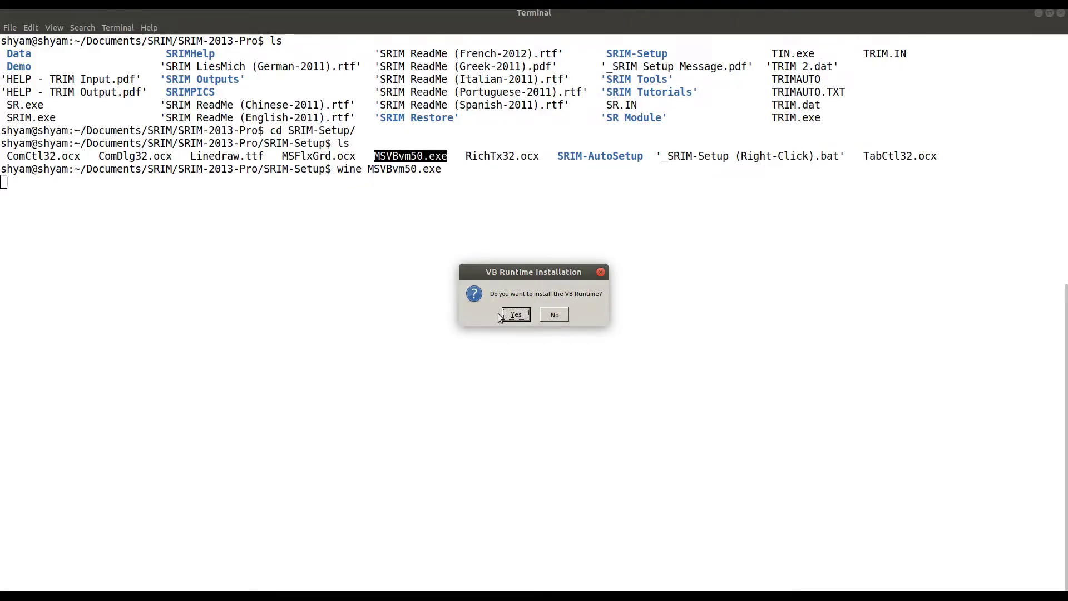
click(516, 315)
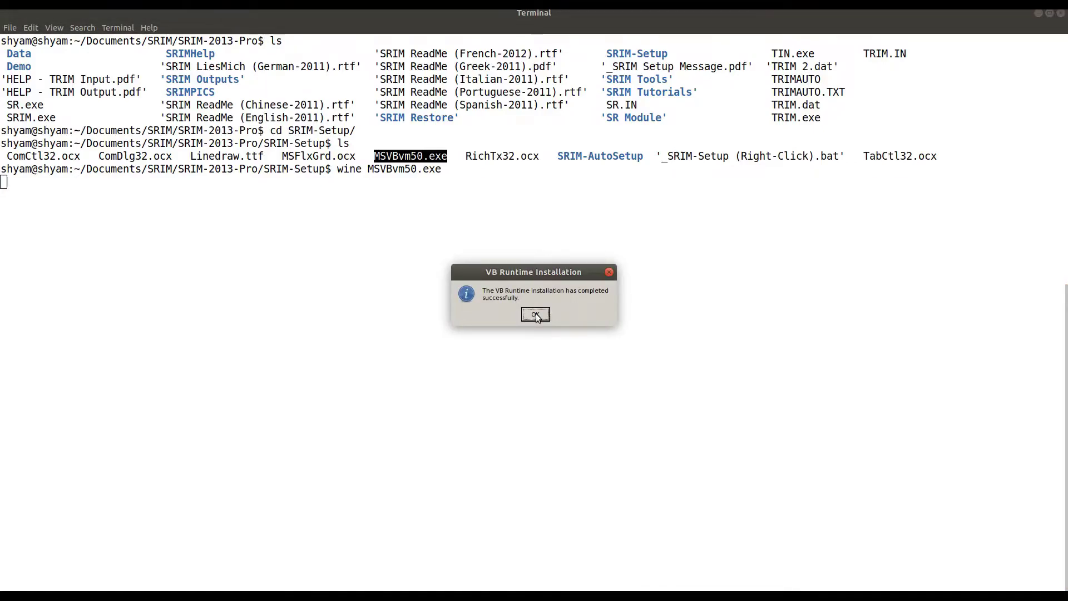
click(535, 315)
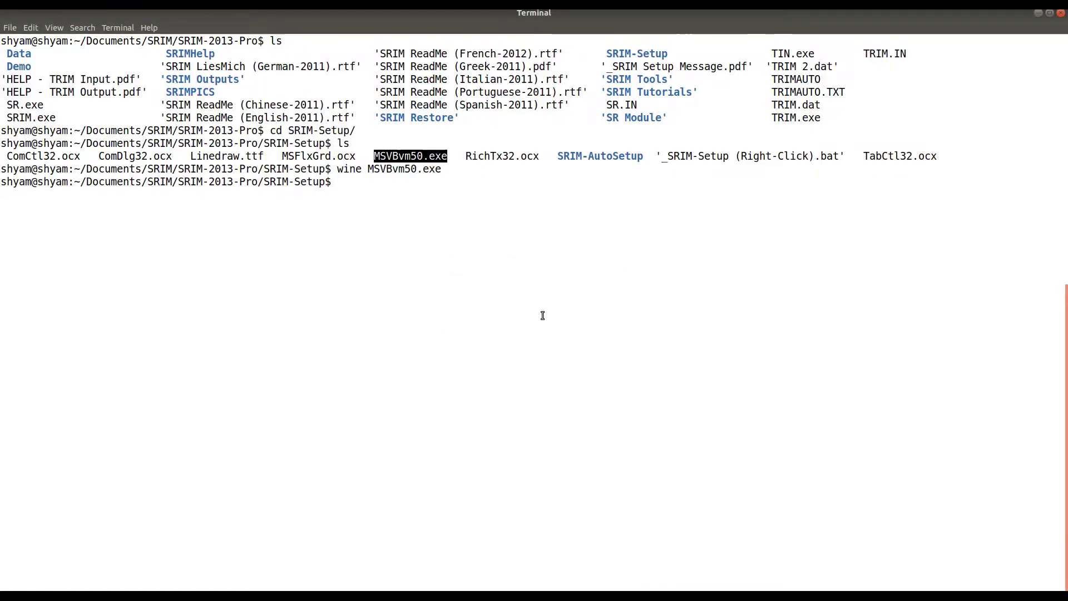
- List the SRIM-Setup files again and go back to the parent SRIM-2013-Pro folder with cd ../
text(ls)
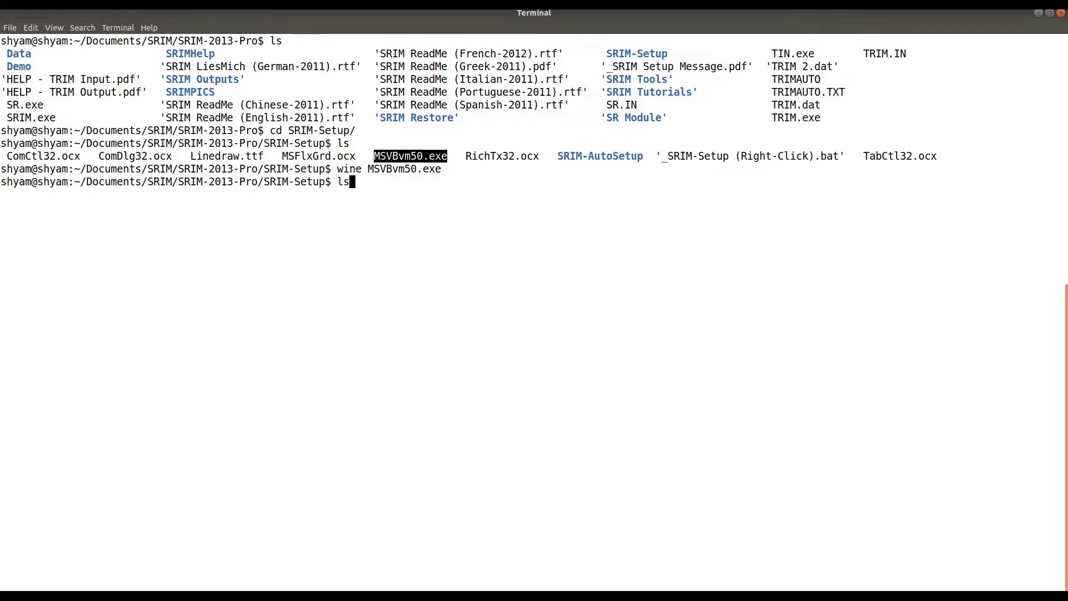
key(Return)
text(cd .)
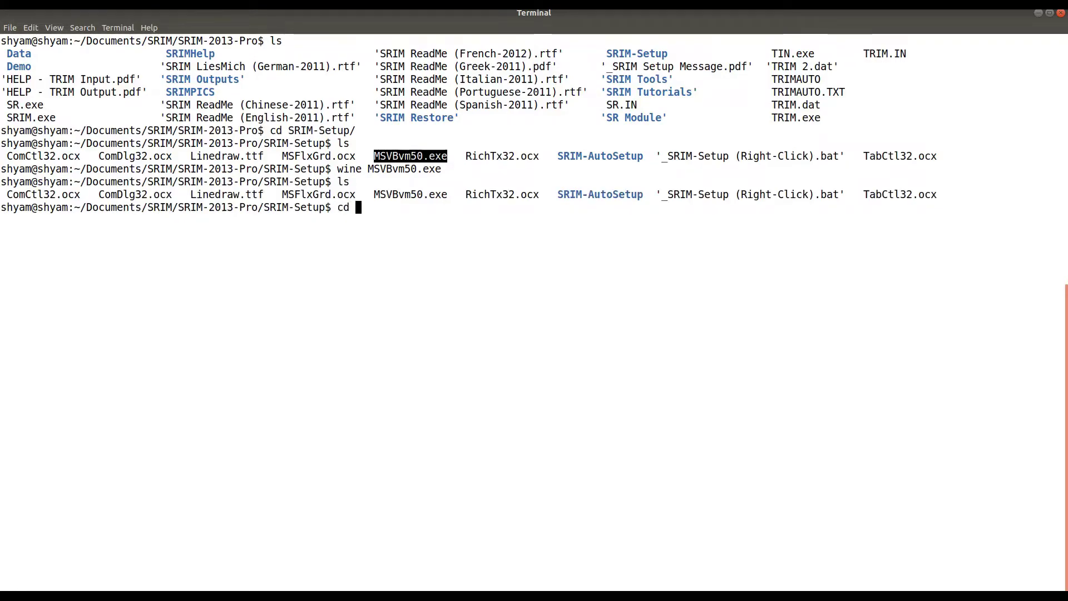
text(./)
key(Return)
- Launch SRIM again from the SRIM-2013-Pro folder with the command wine SRIM.exe
text(ls)
key(Up)
key(Up)
key(Up)
key(Up)
key(Up)
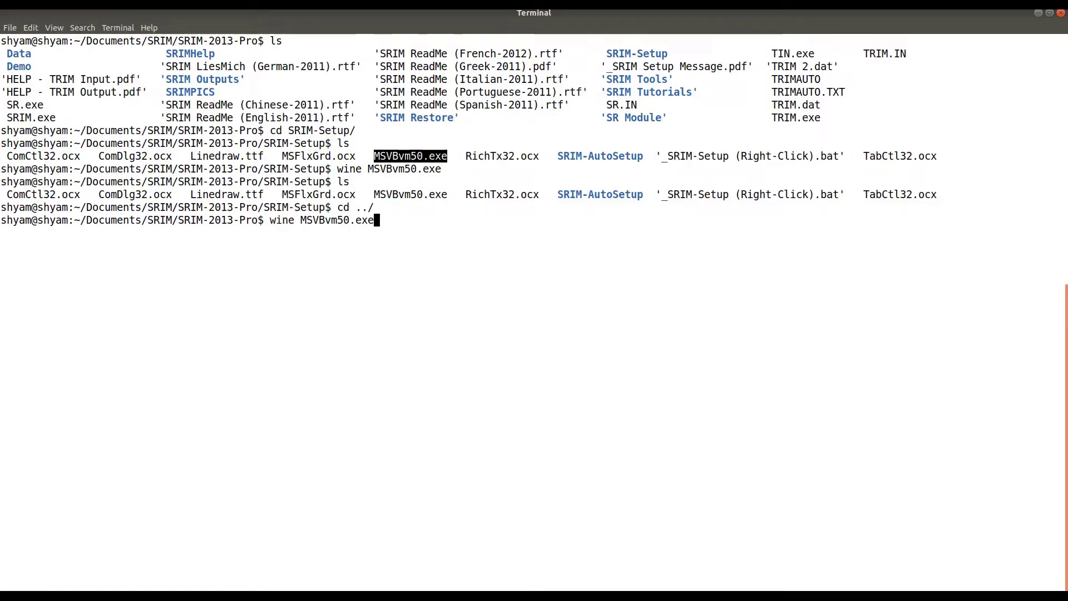
key(ctrl+u)
text(clea)
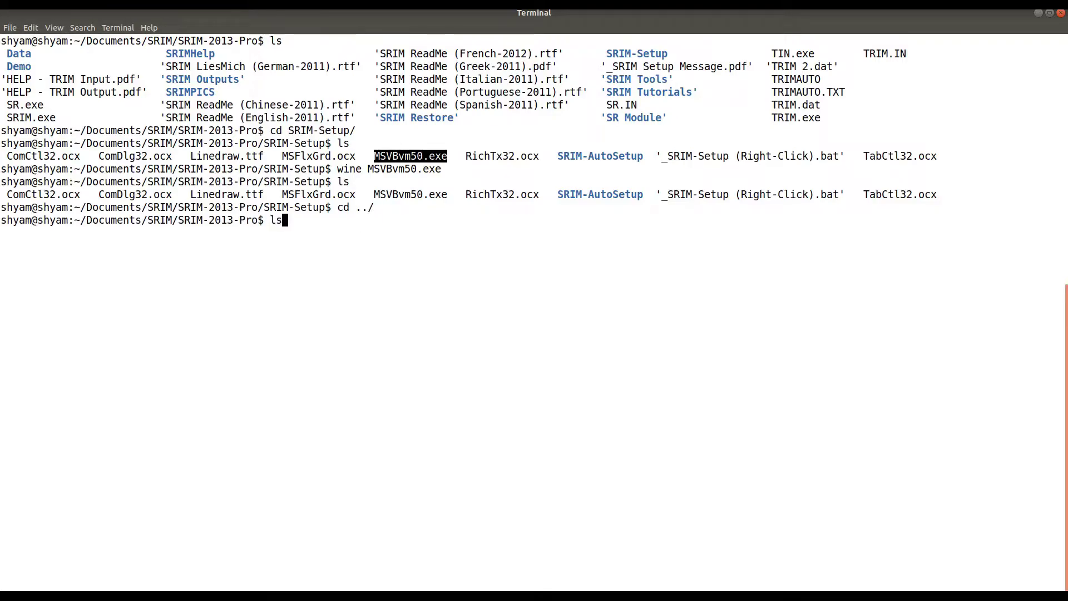
key(ctrl+u)
text(wine SR)
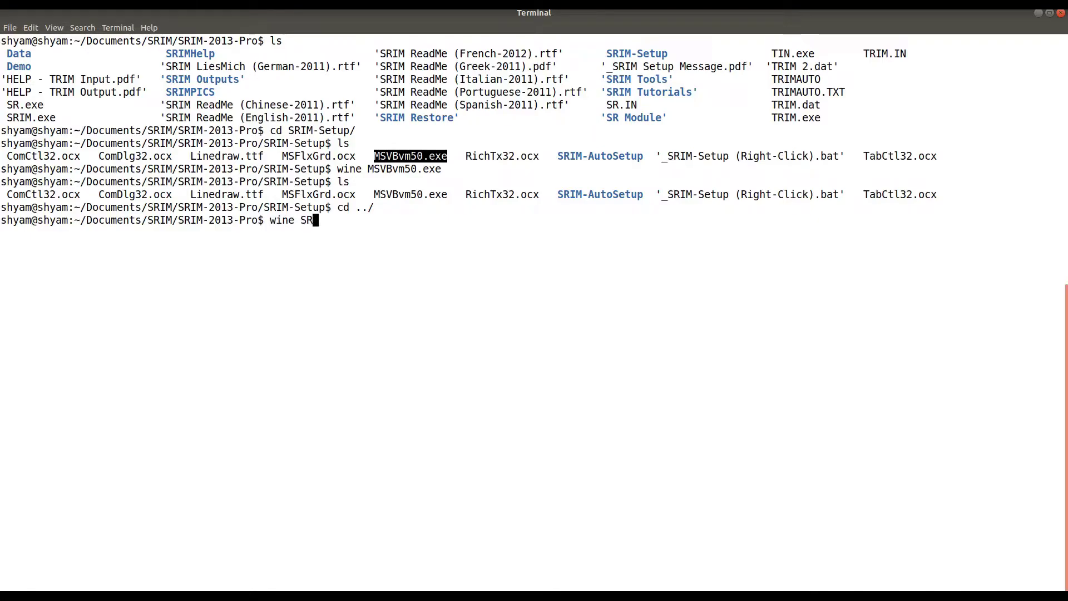
text(IM.exe)
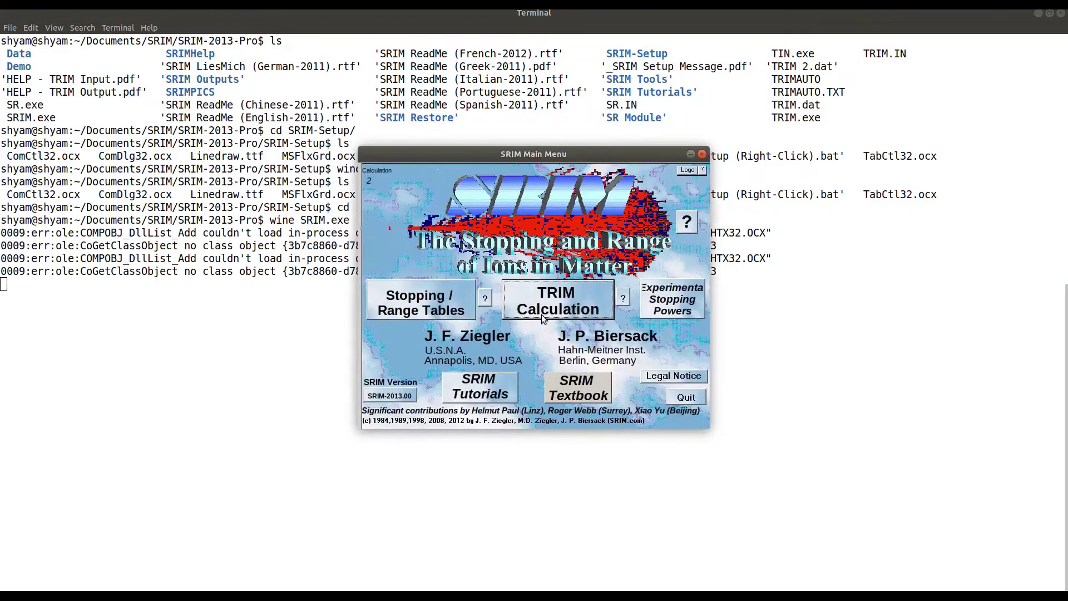
- Highlight the RICHTX32.OCX loading errors in the terminal and quit SRIM from its main menu
drag(546, 156, 1, 229)
click(721, 274)
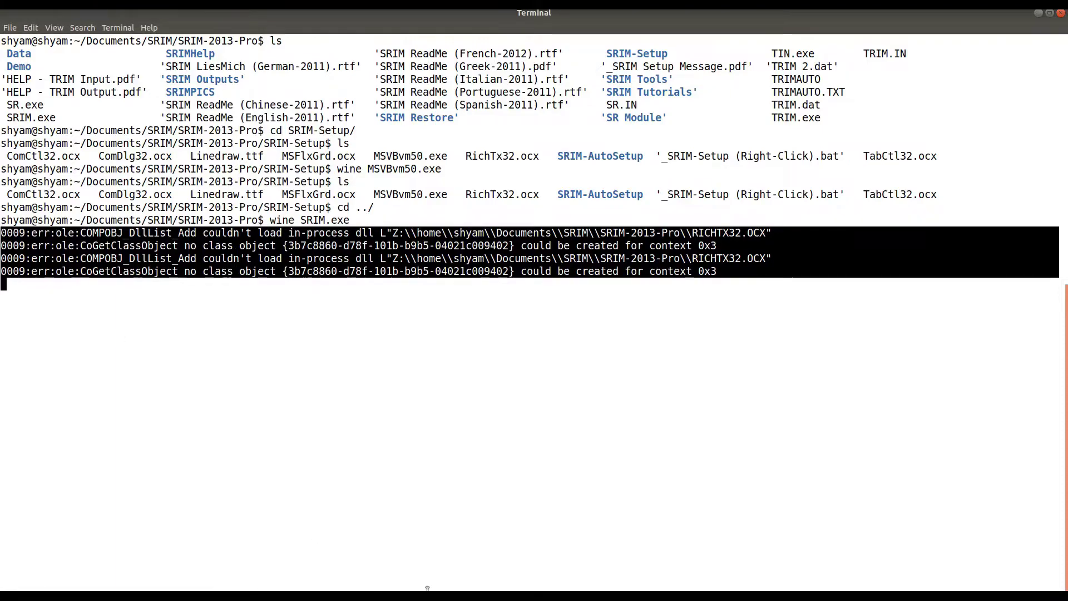
mouse_move(342, 598)
click(345, 578)
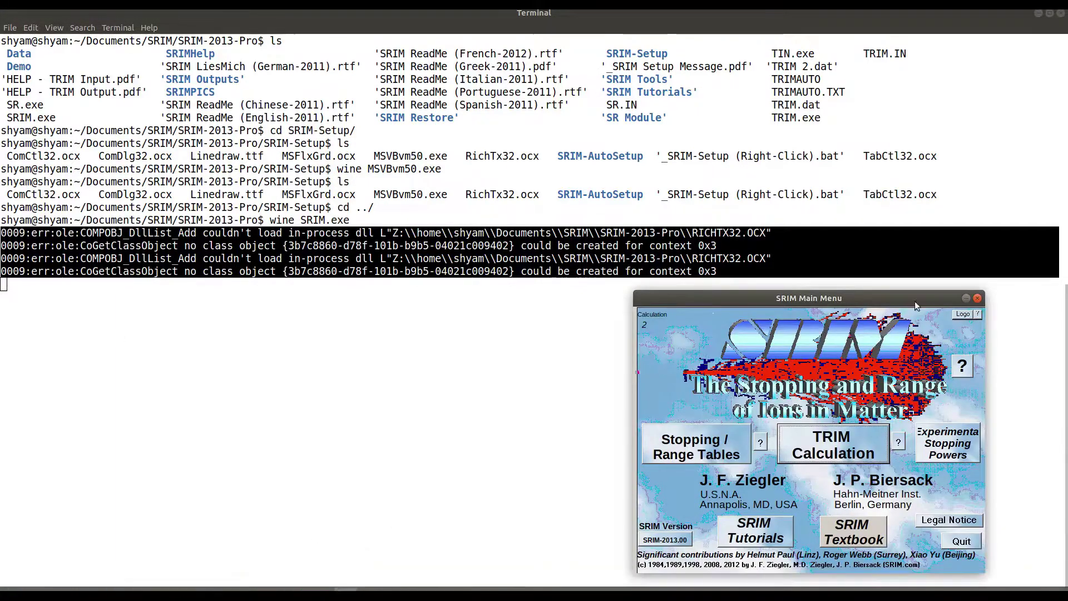
click(977, 299)
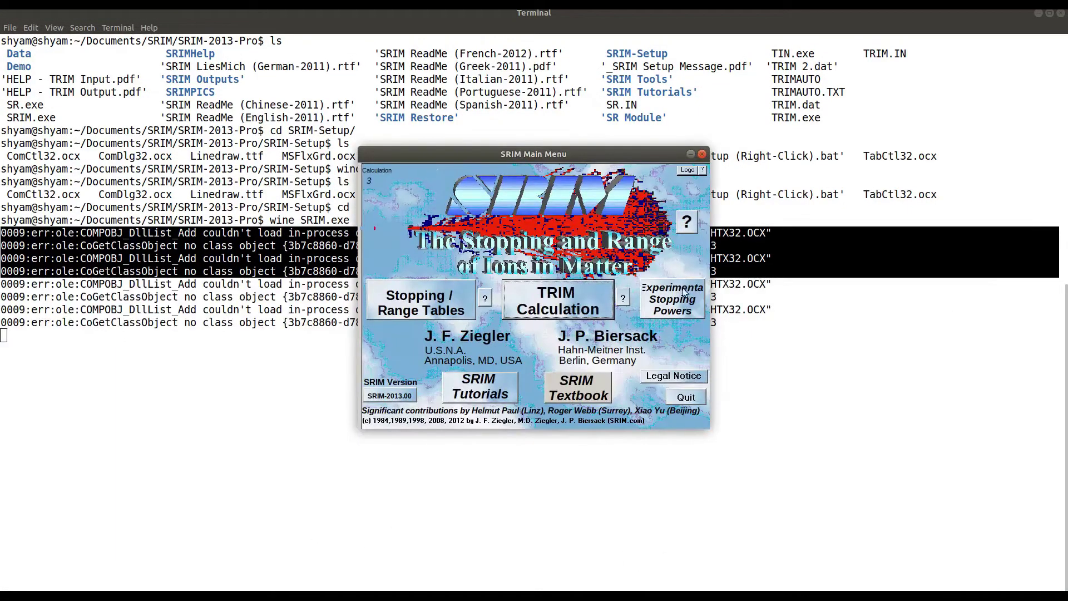
click(702, 155)
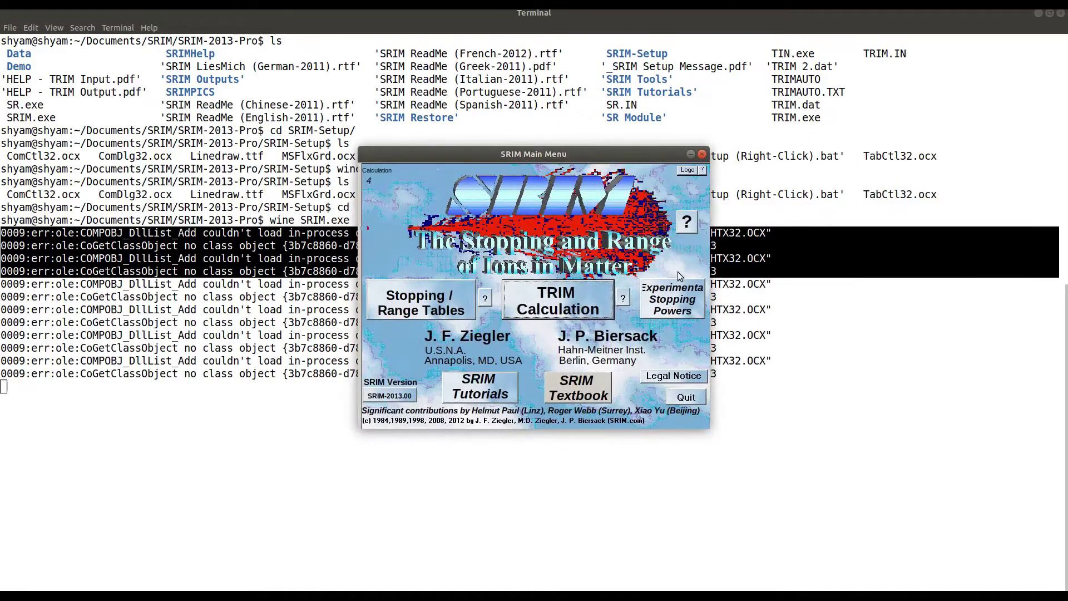
click(687, 397)
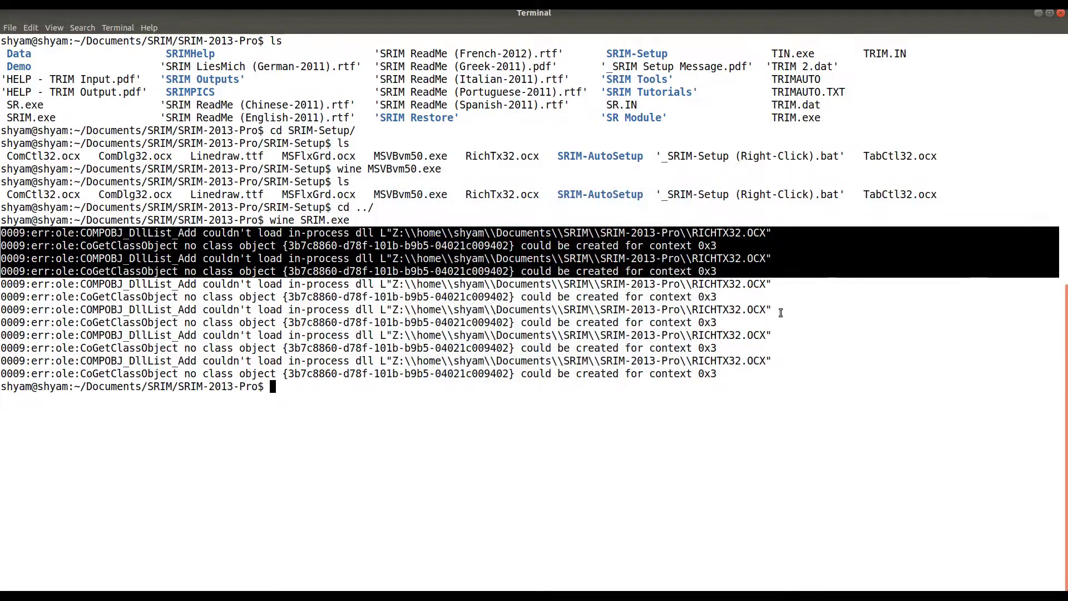
- Examine the terminal errors, highlighting the RICHTX32.OCX file name and the SRIM-2013-Pro folder in its path
click(760, 254)
drag(766, 232, 691, 231)
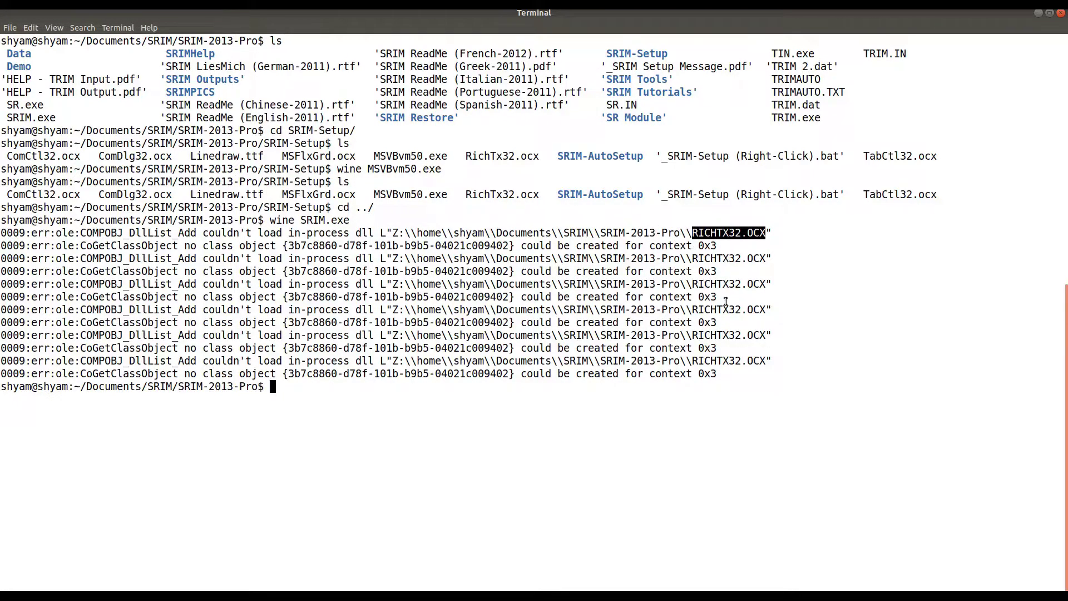
click(680, 361)
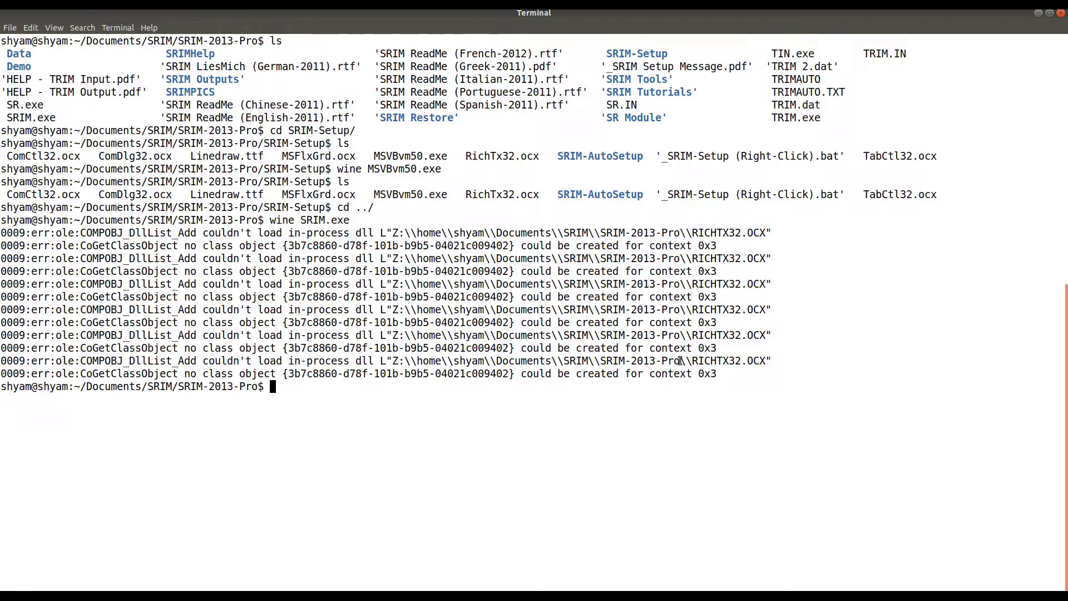
drag(680, 361, 612, 361)
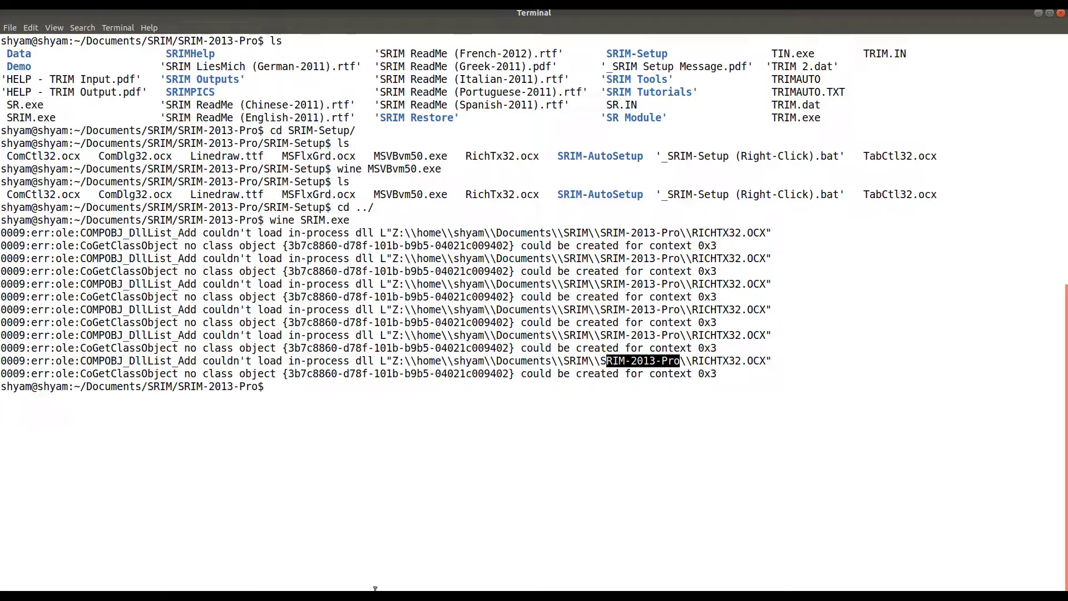
- Switch to the file manager showing SRIM-2013-Pro and open its SRIM-Setup folder
mouse_move(637, 598)
click(68, 582)
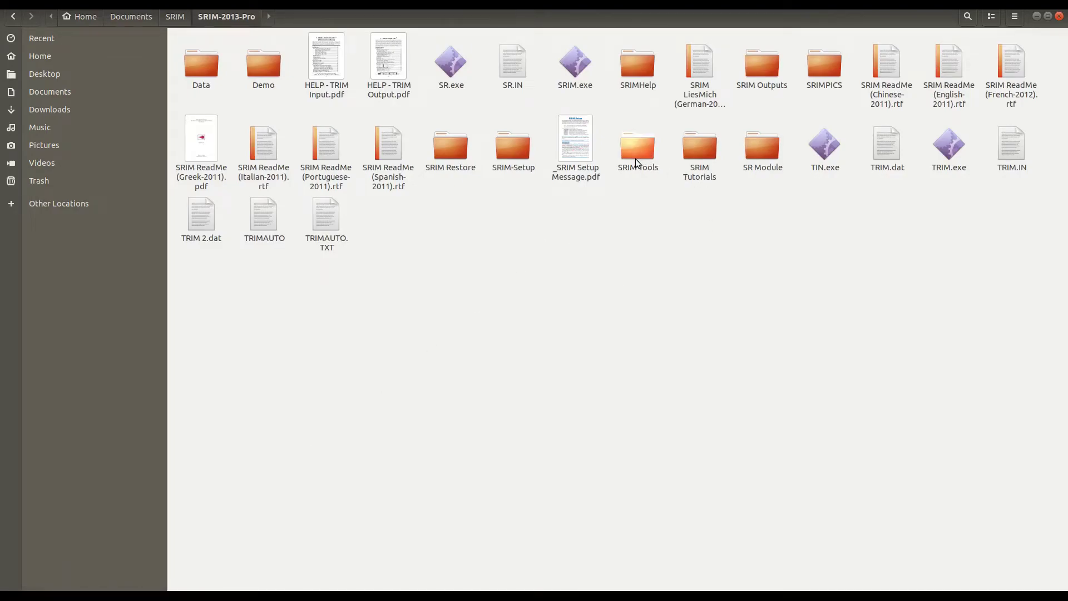
click(523, 153)
double_click(490, 150)
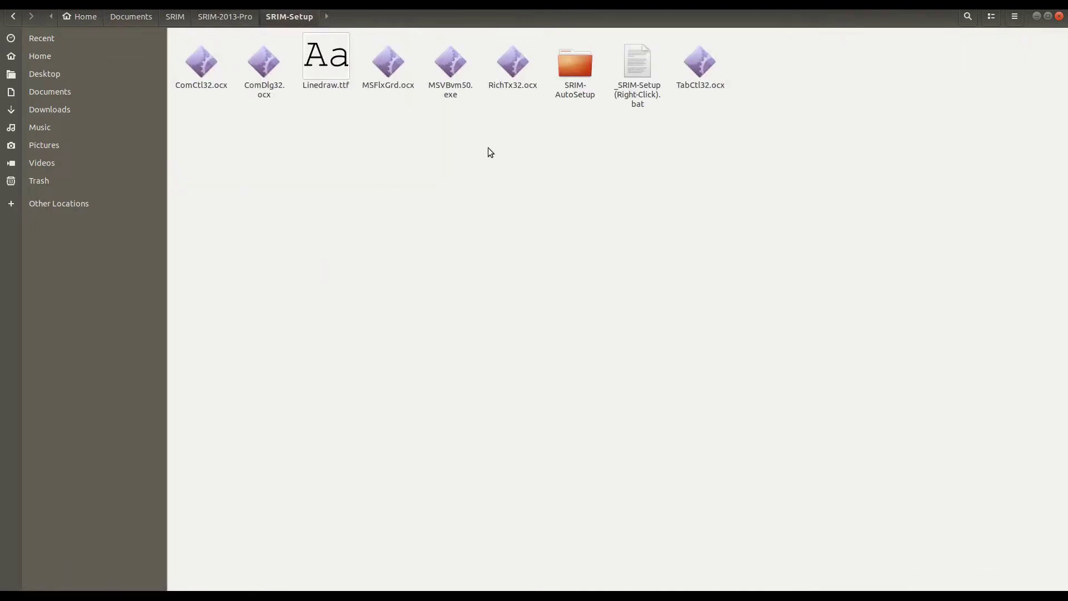
- Copy ComCtl32.ocx, ComDlg32.ocx, MSFlxGrd.ocx, MSVBvm50.exe, RichTx32.ocx and TabCtl32.ocx from SRIM-Setup into the SRIM-2013-Pro folder
click(203, 79)
ctrl+click(258, 81)
ctrl+click(537, 73)
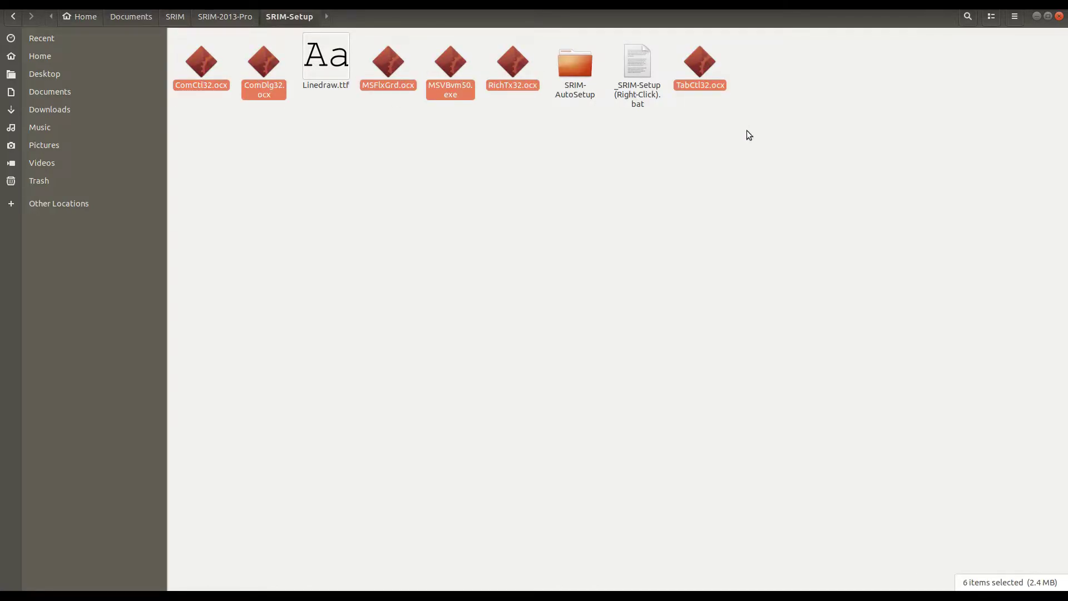
click(235, 17)
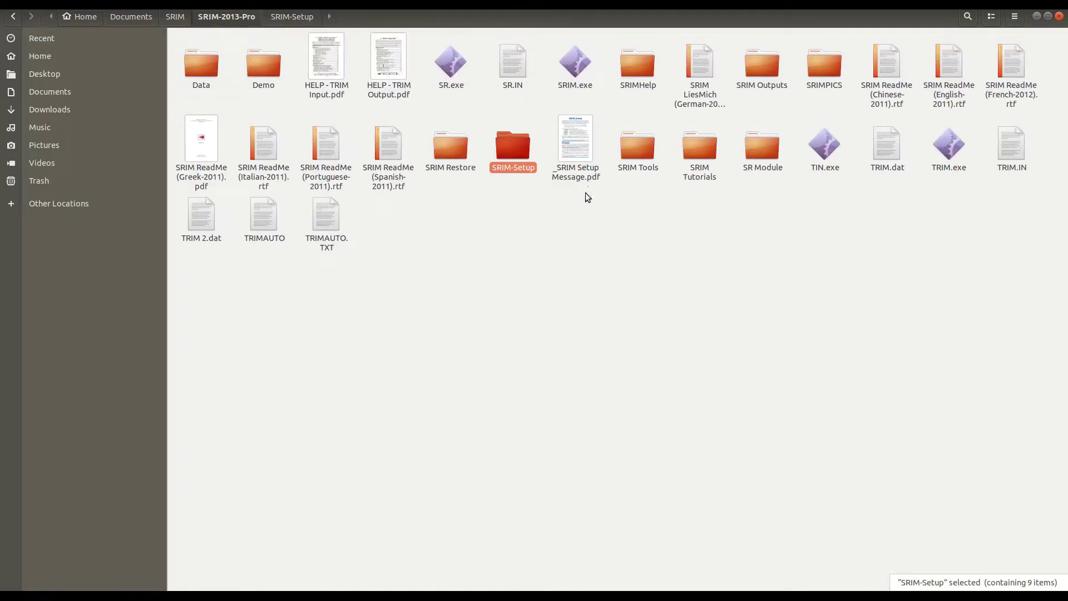
click(593, 242)
key(ctrl+v)
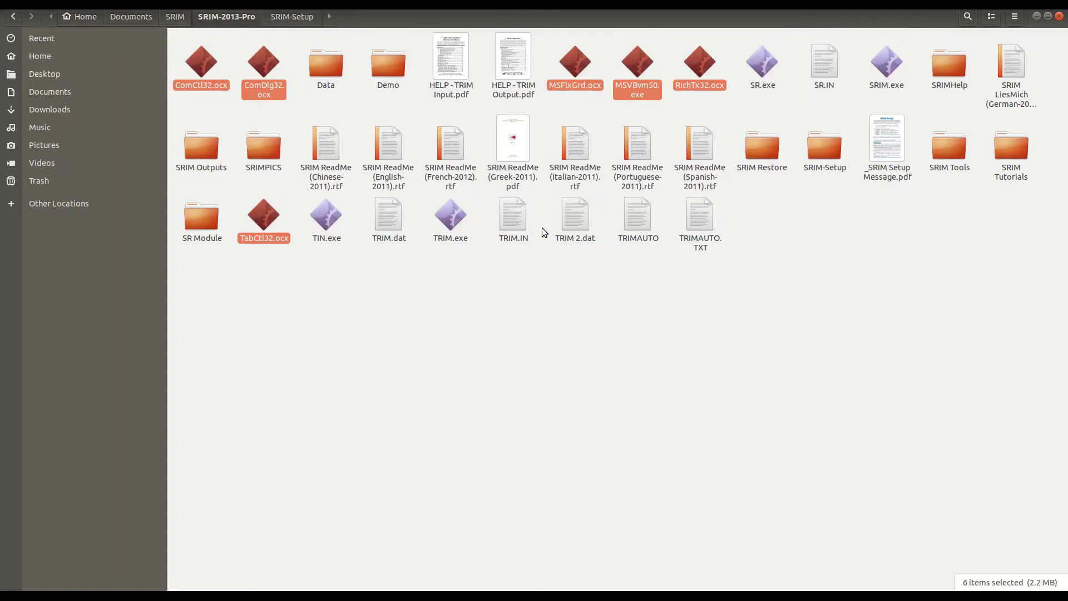
- Copy every file except SRIM AutoSetup.exe from the SRIM-AutoSetup folder inside SRIM-Setup into the SRIM-2013-Pro folder
click(17, 18)
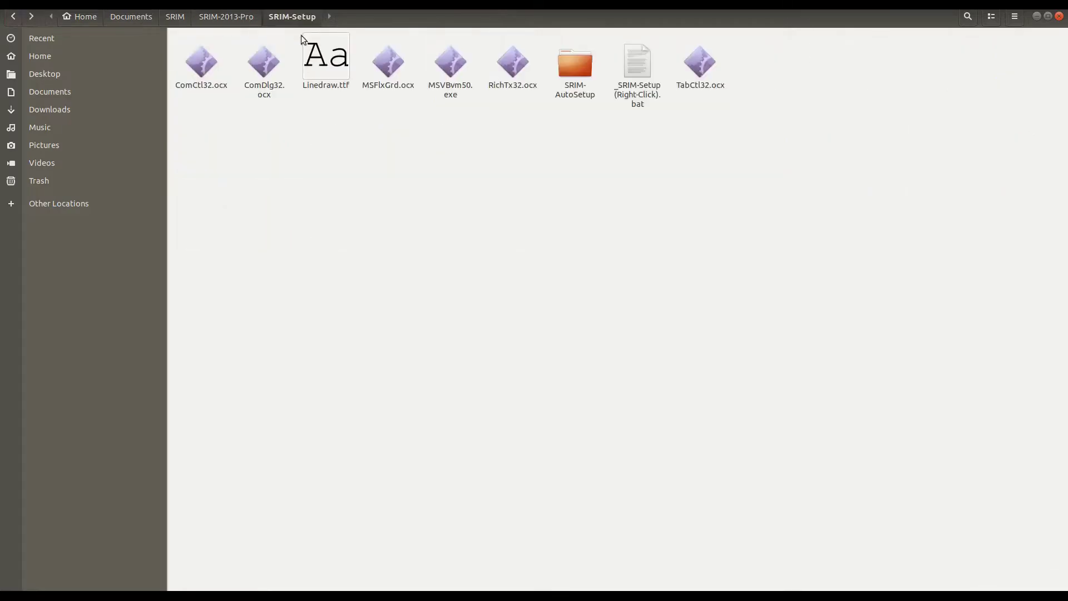
double_click(576, 70)
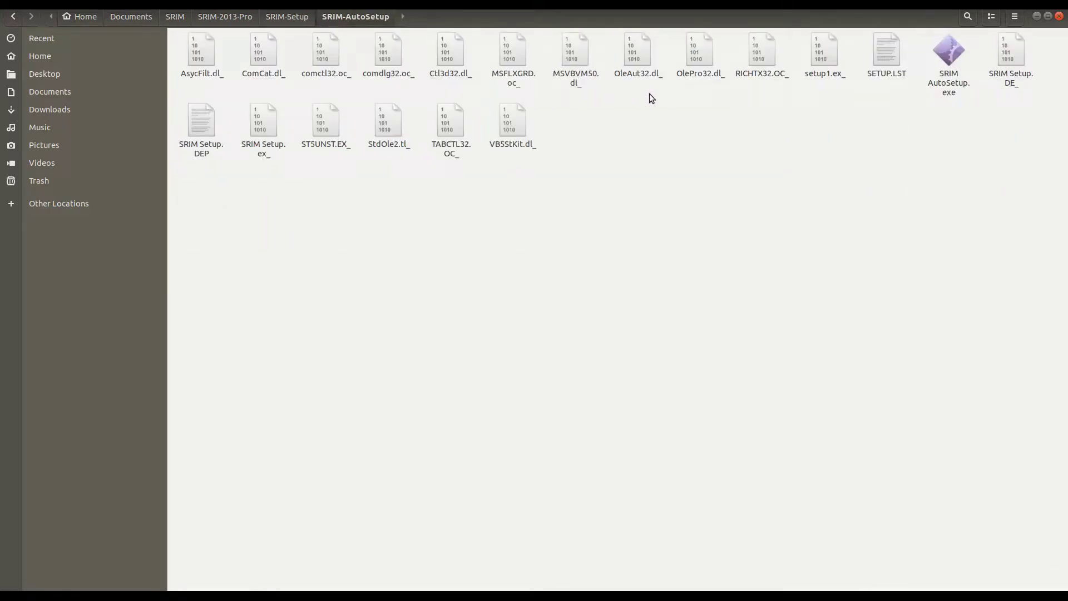
click(213, 71)
ctrl+click(282, 67)
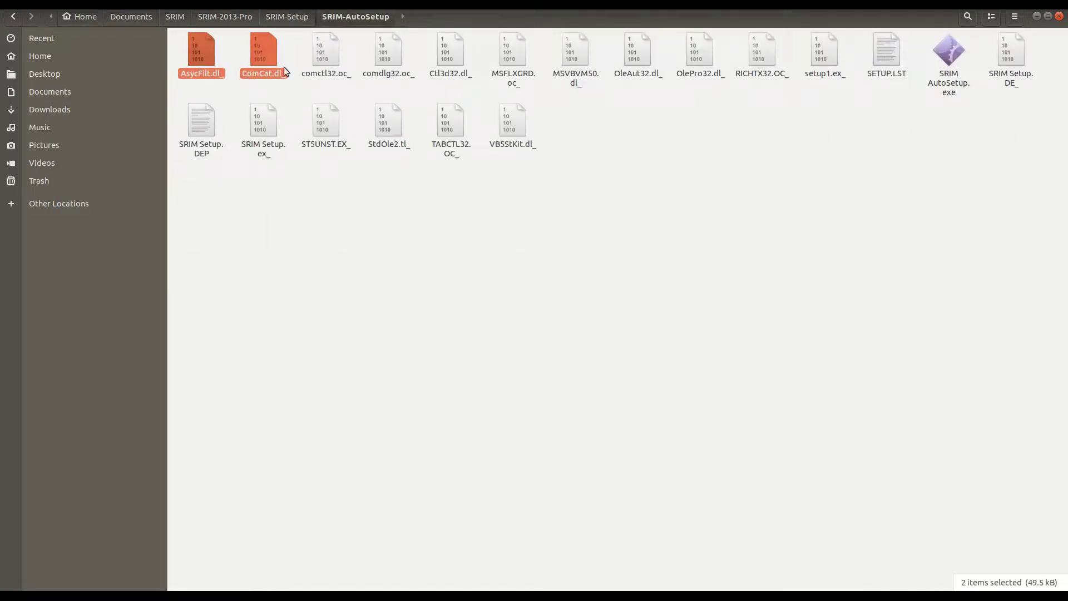
ctrl+click(390, 63)
ctrl+click(453, 62)
ctrl+click(512, 61)
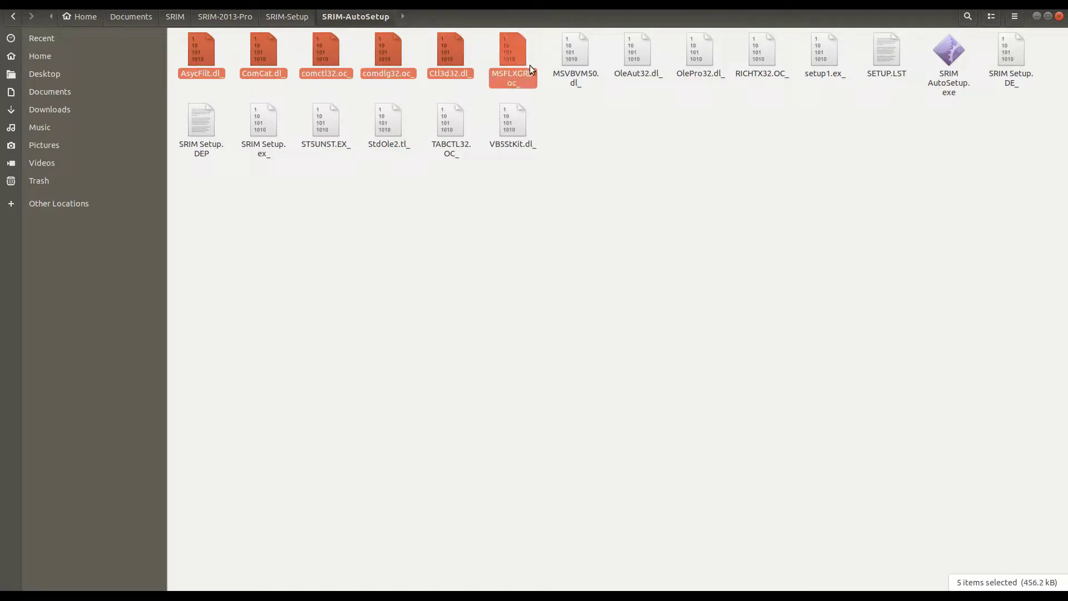
ctrl+click(578, 64)
ctrl+click(651, 61)
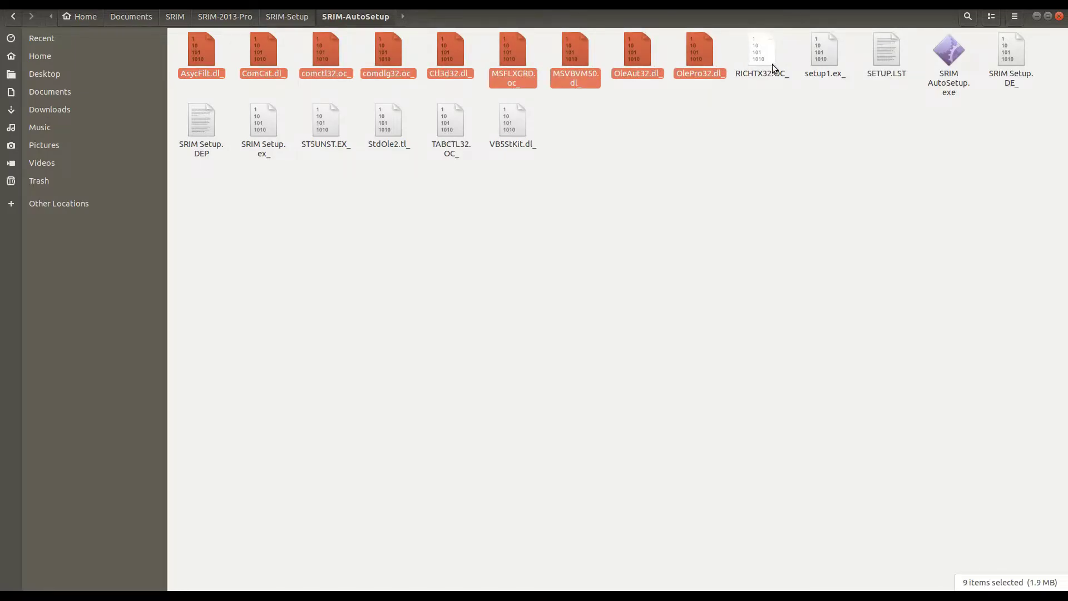
ctrl+click(902, 65)
key(ctrl+a)
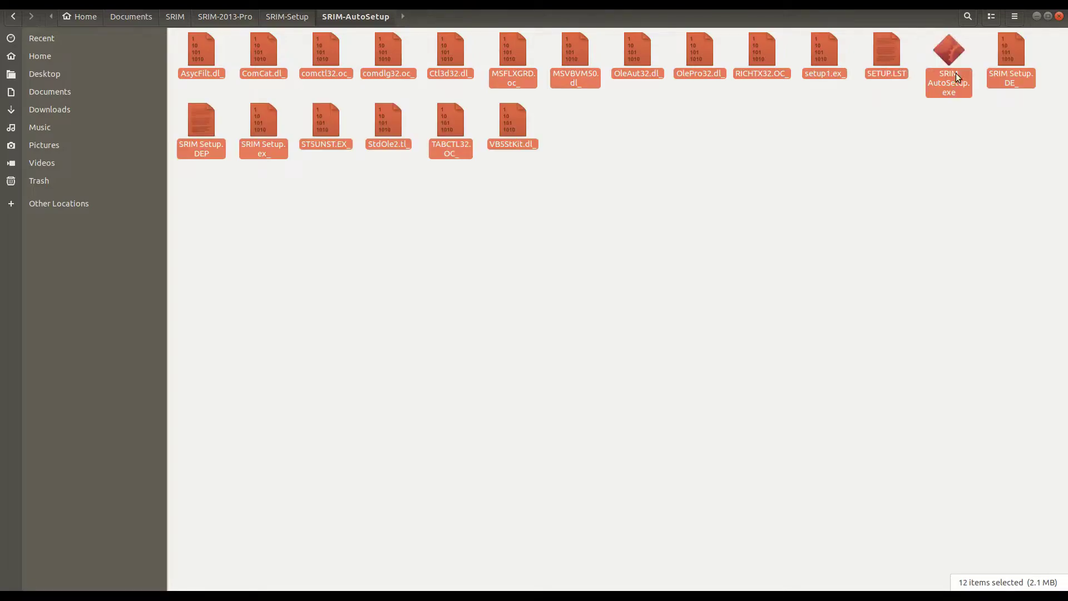
ctrl+click(952, 64)
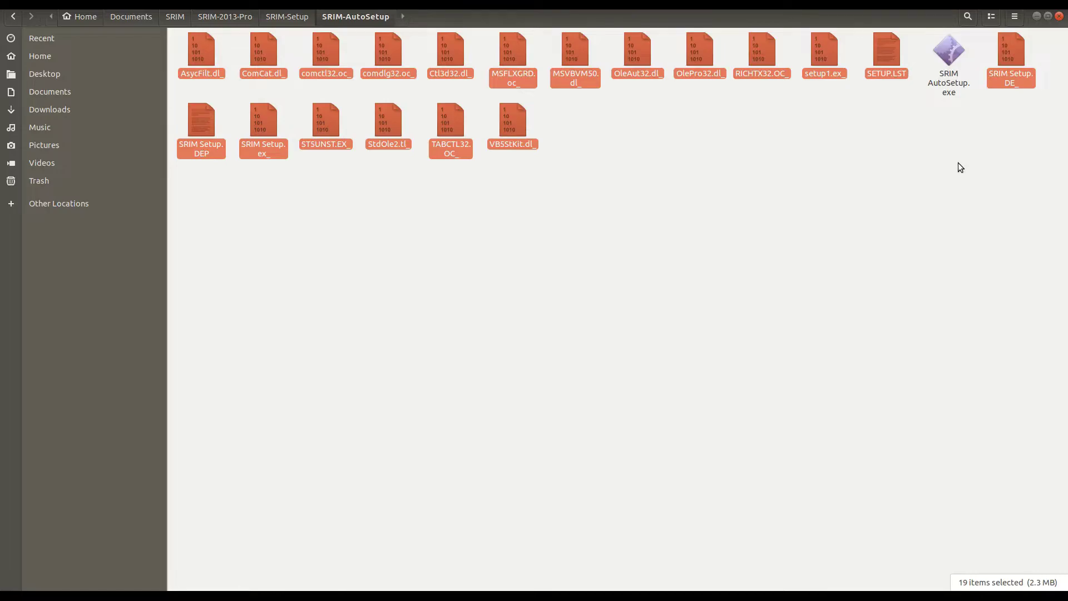
click(279, 18)
click(228, 17)
click(545, 333)
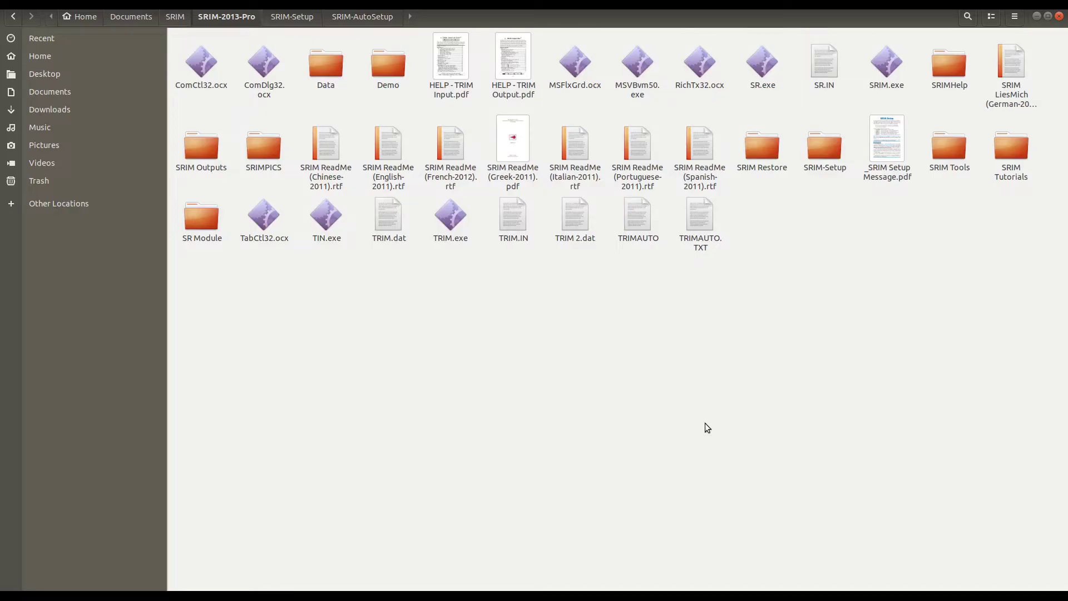
key(ctrl+v)
click(659, 416)
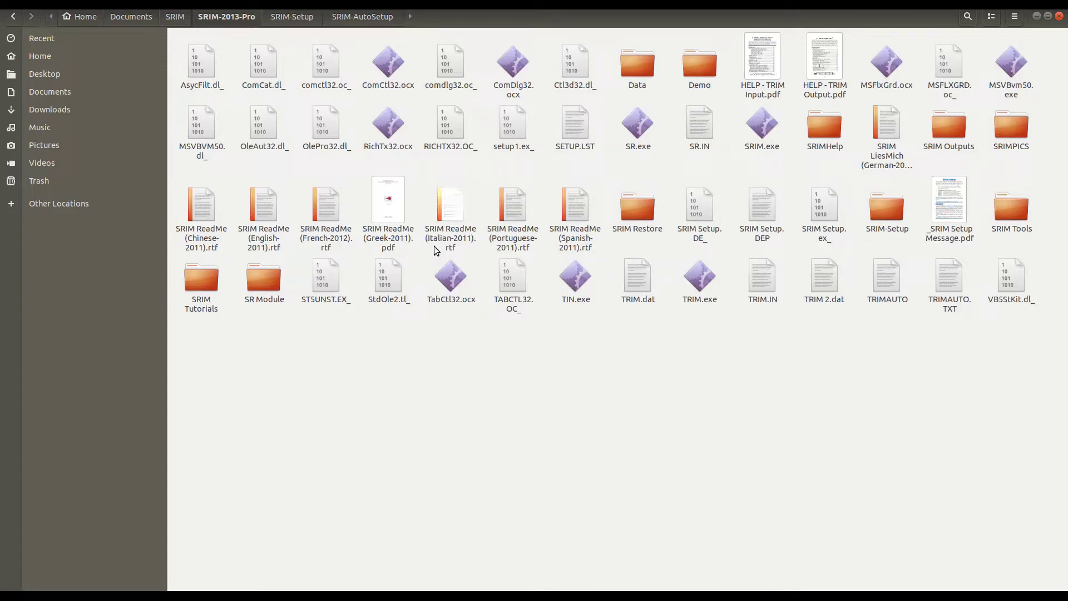
- Switch to the terminal, launch SRIM again with wine SRIM.exe and open TRIM Calculation from its main menu
mouse_move(406, 589)
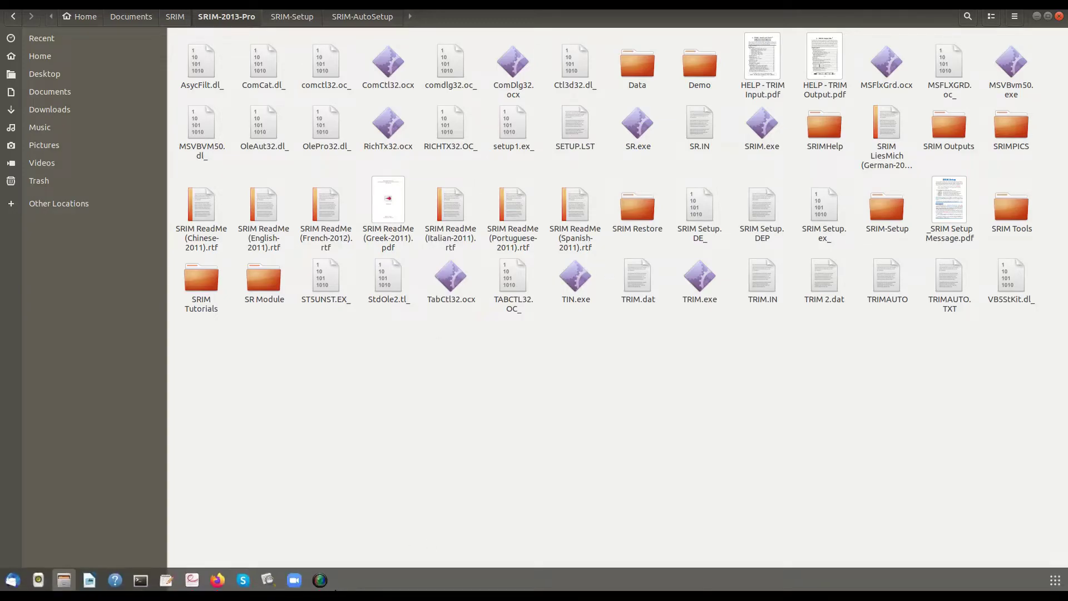
click(141, 580)
key(Up)
key(Return)
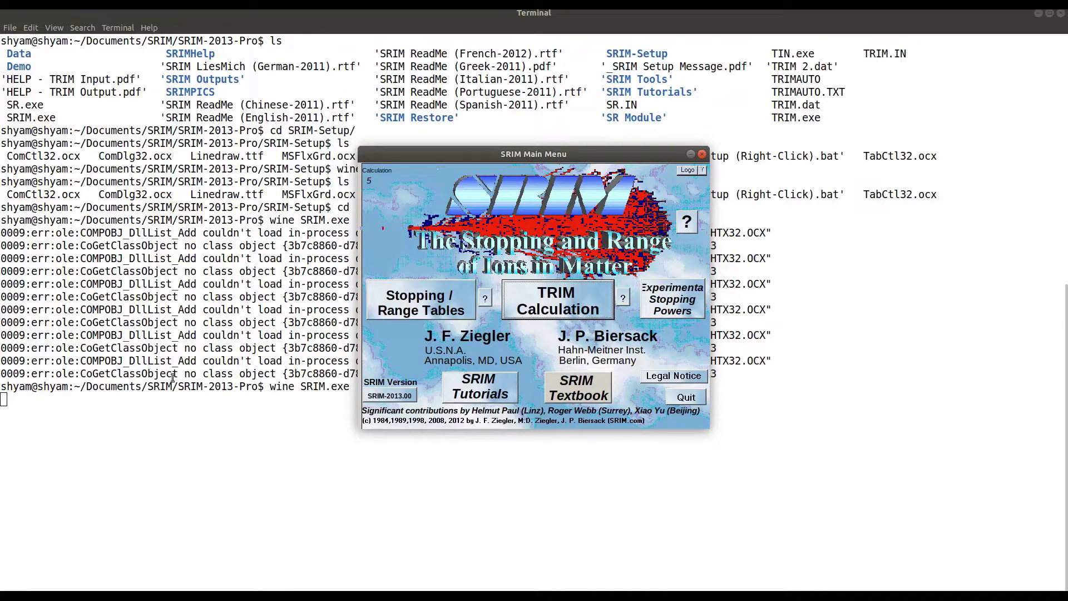
drag(520, 160, 770, 136)
click(833, 284)
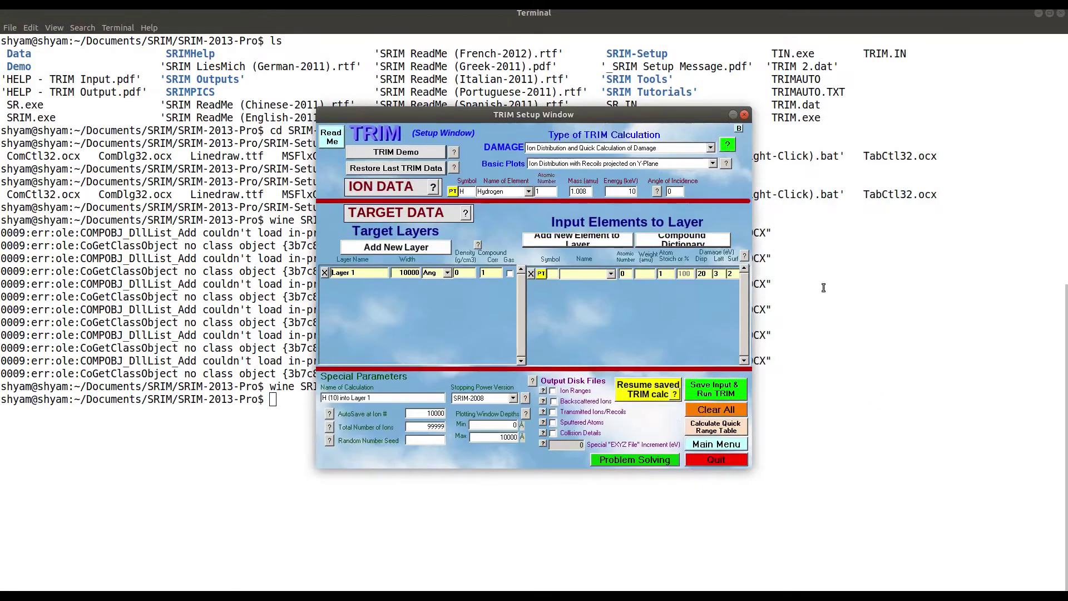
- Load the TRIM demo B (10 keV) in SiO2/Si (Shallow Implant) into the TRIM Setup Window
drag(552, 115, 810, 129)
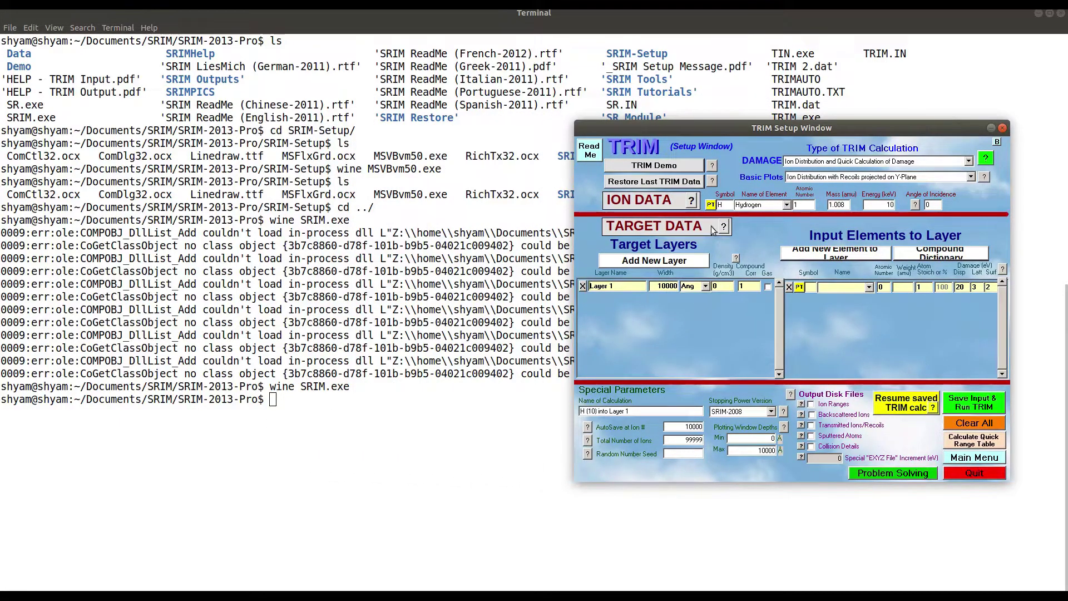
click(668, 165)
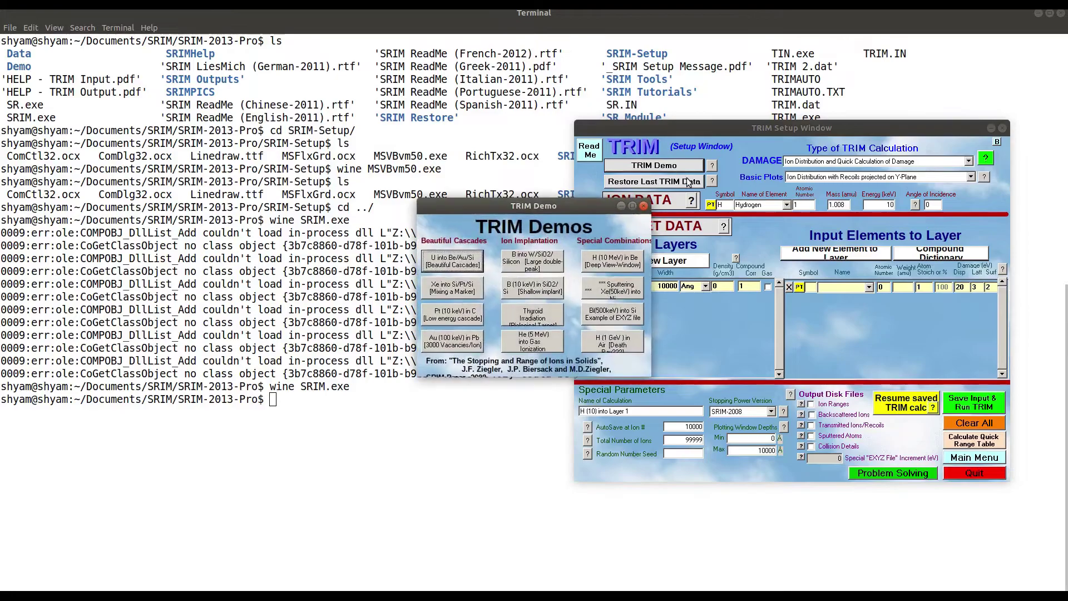
click(551, 293)
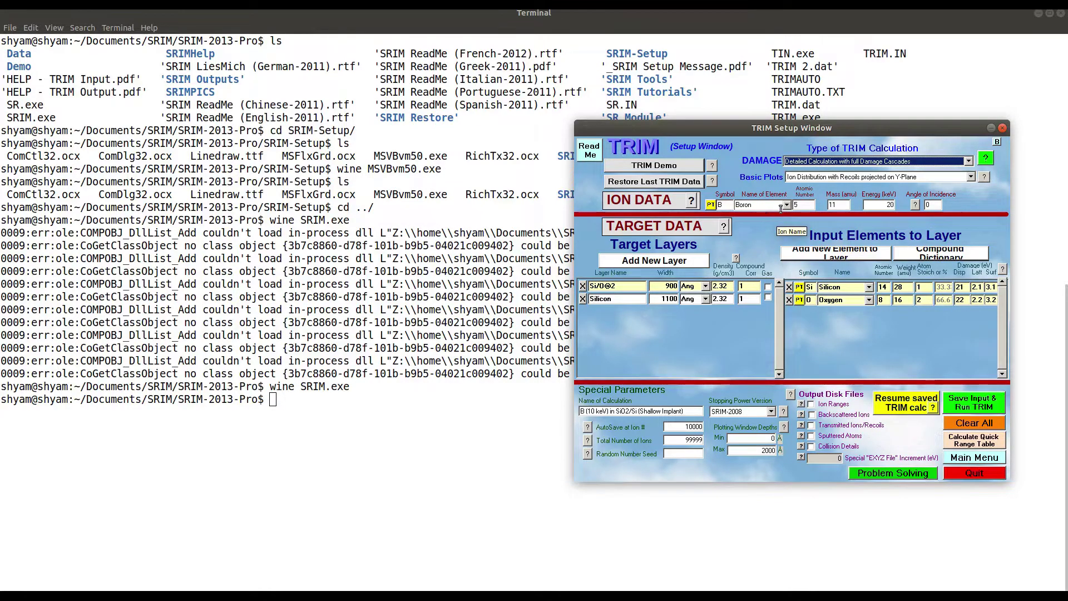
- Review the ion energy, incidence angle and total ions, then run TRIM with the calculated target density and full damage cascades
double_click(892, 206)
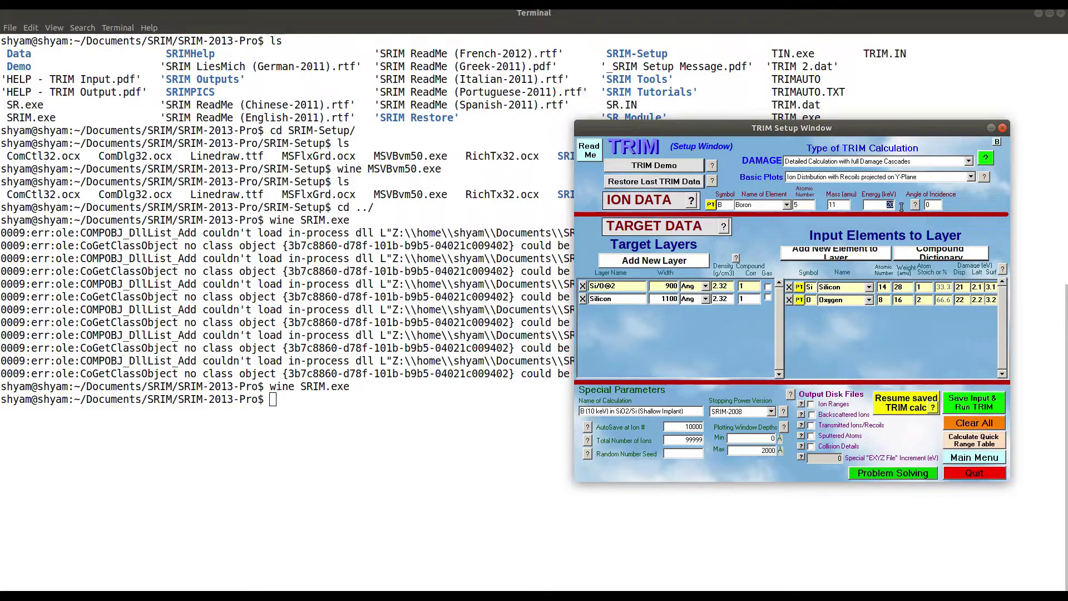
double_click(939, 205)
drag(681, 441, 707, 439)
click(979, 406)
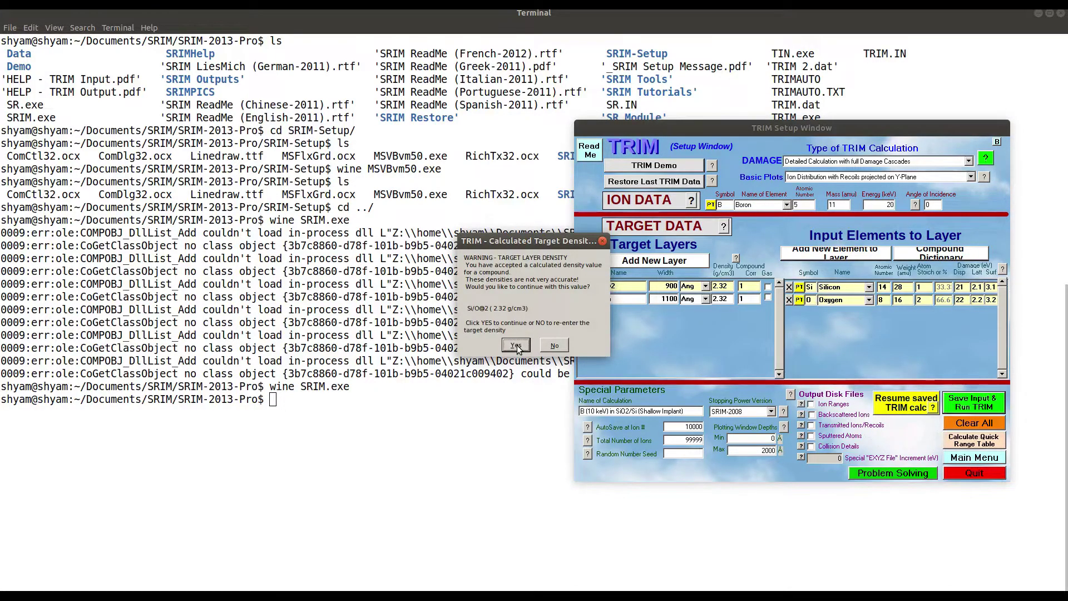
click(516, 345)
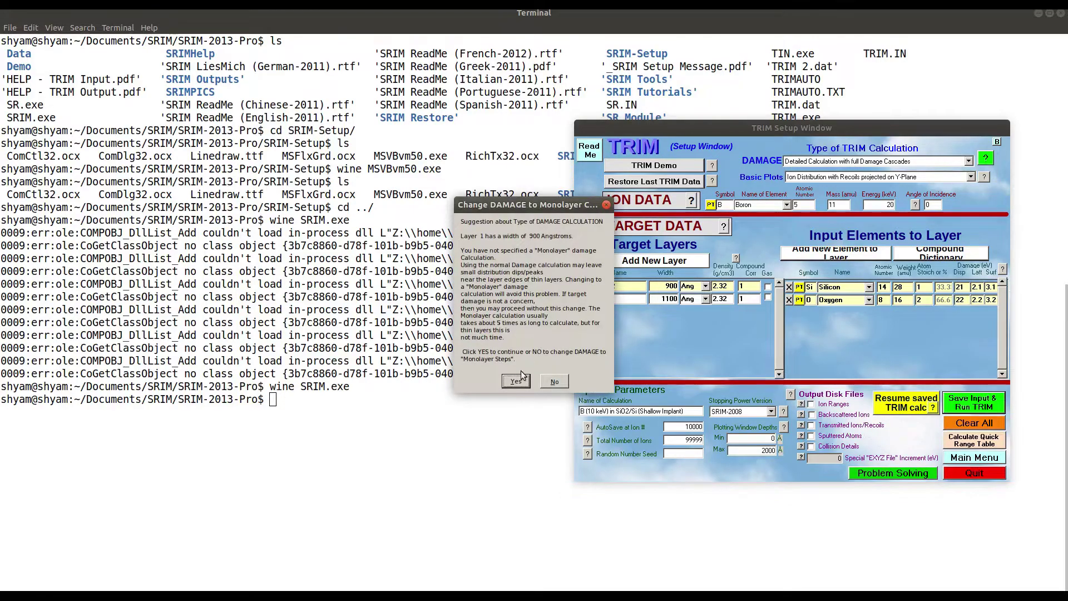
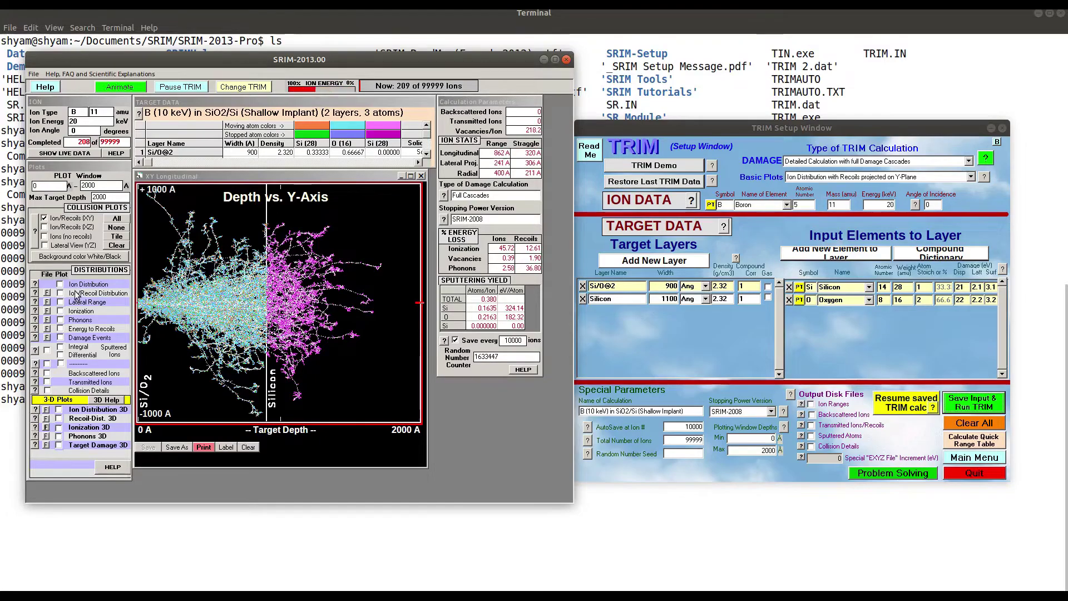
- View the Ionization, Lateral Range and Ion Distribution plots of the running calculation one after another, closing each
click(60, 311)
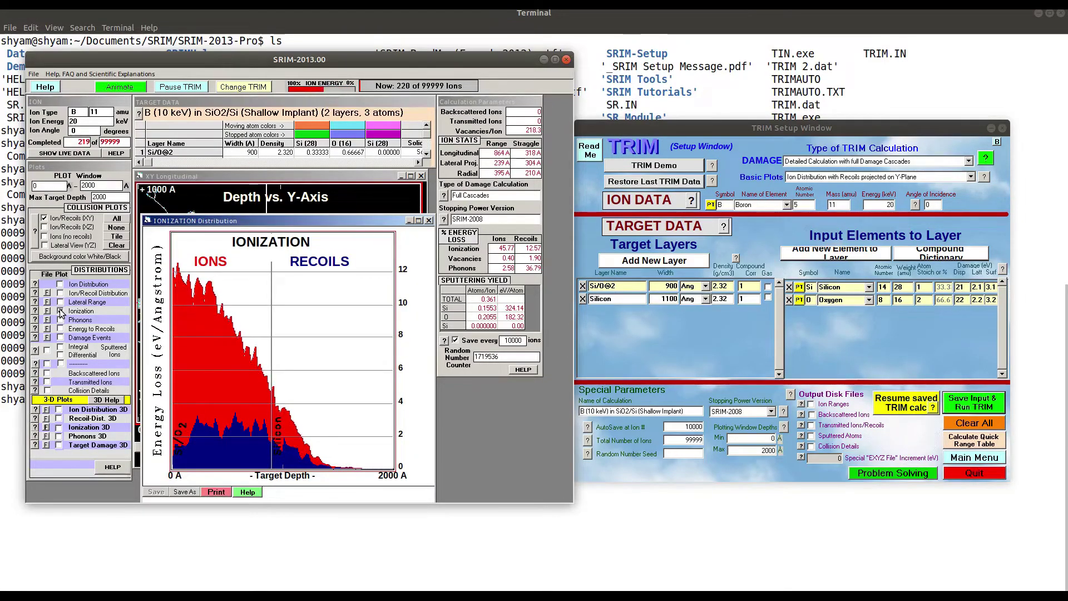
click(60, 311)
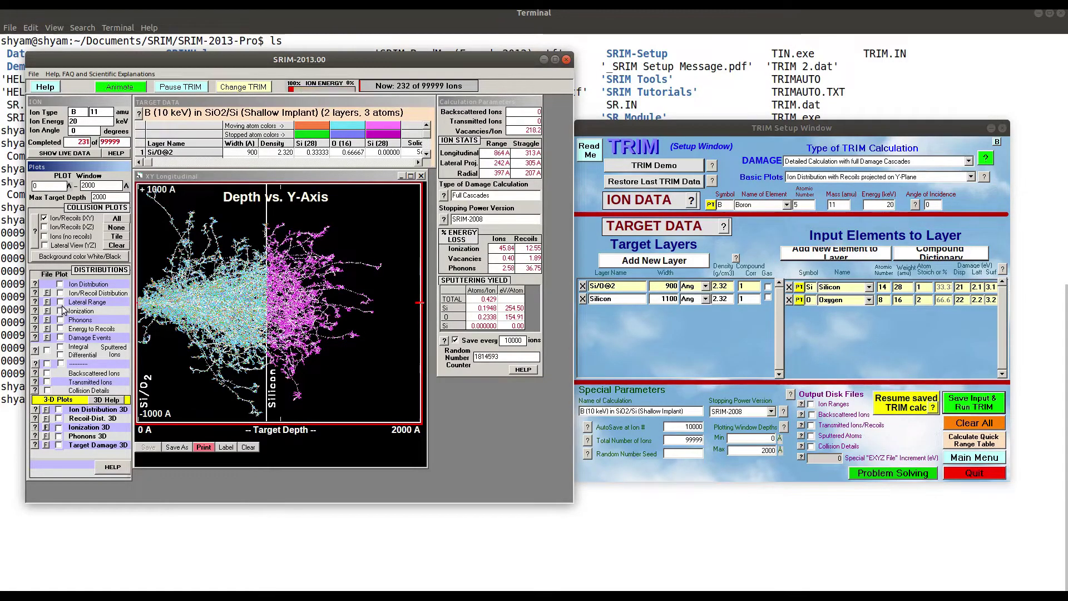
click(60, 302)
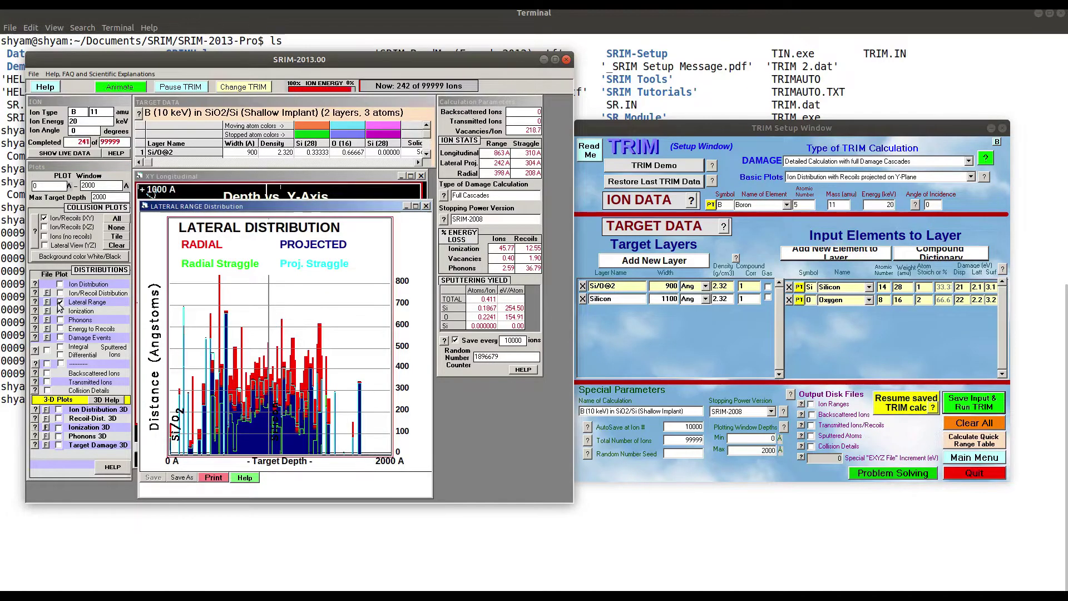
click(61, 302)
click(61, 293)
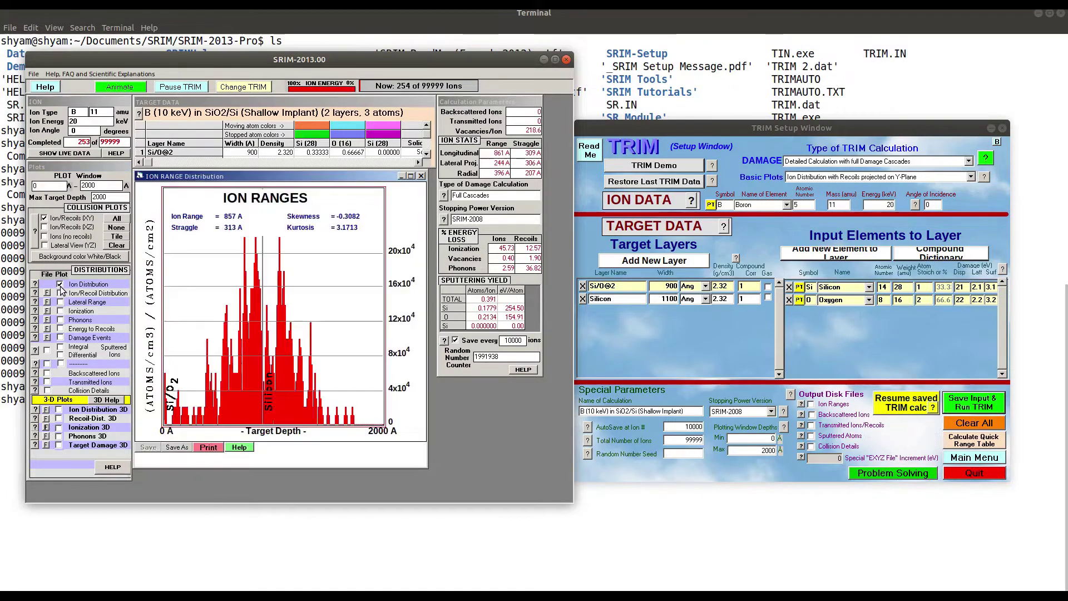
click(61, 293)
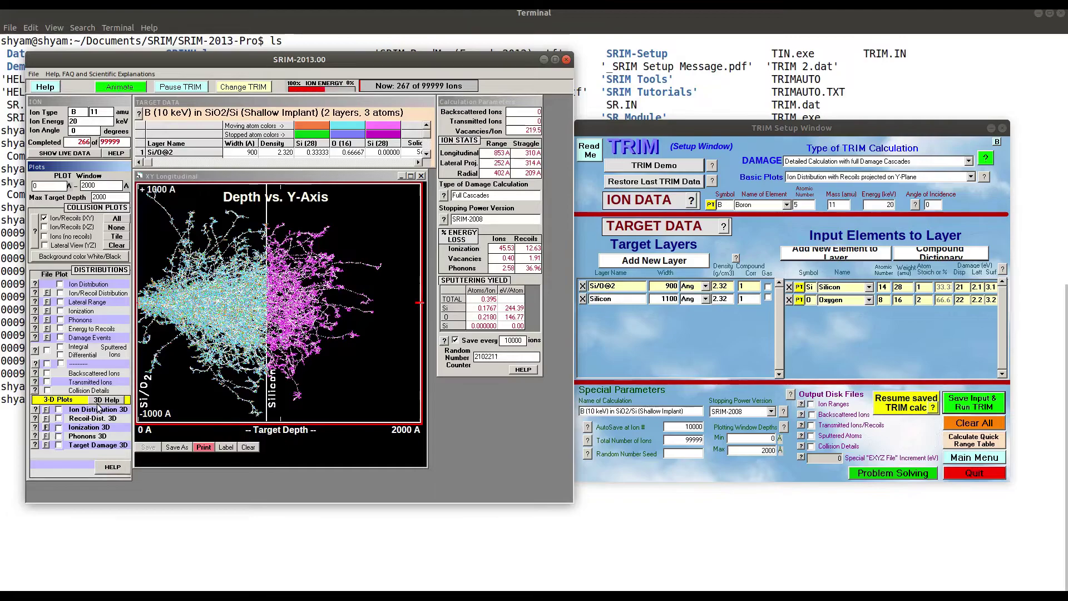